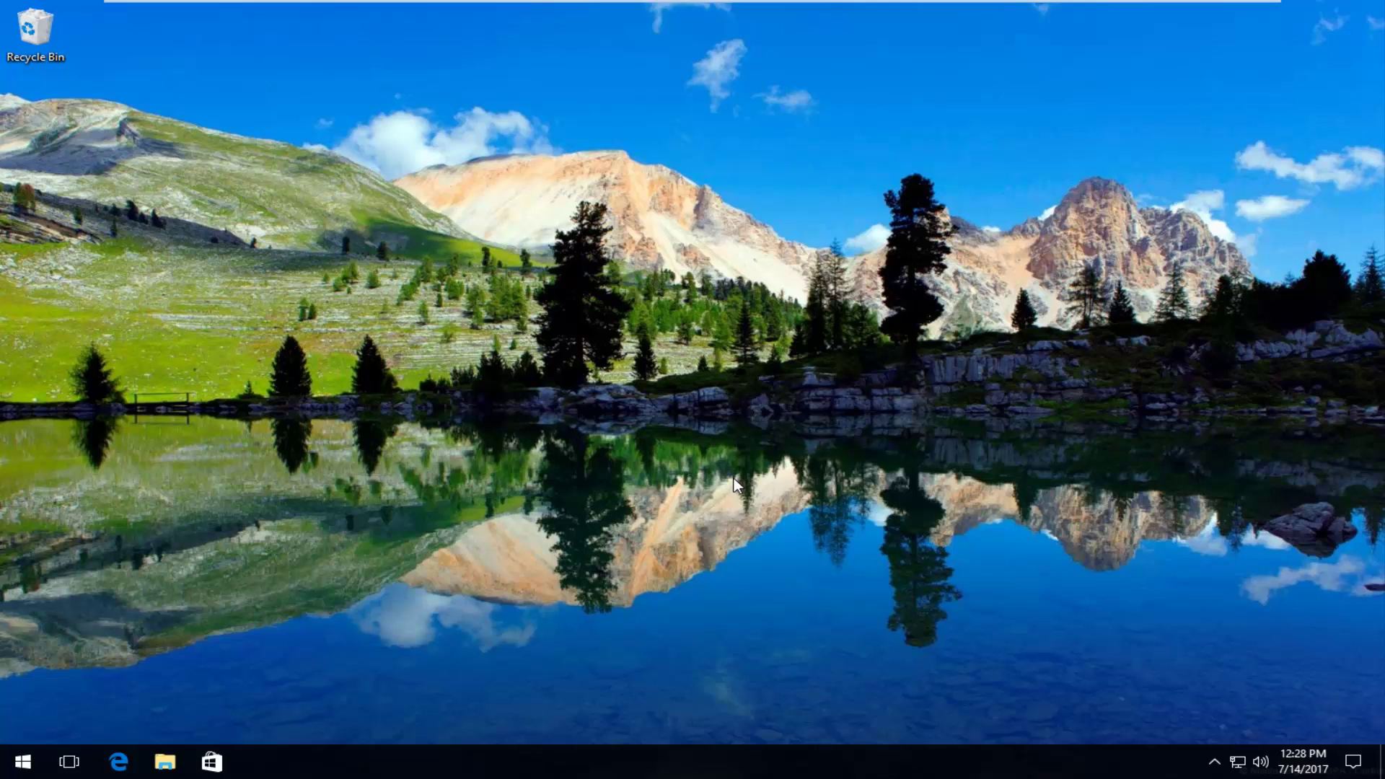
# - Launch Google Chrome by searching 'chrome' from the Windows Start menu
pyautogui.click(21, 763)
pyautogui.press('Escape')
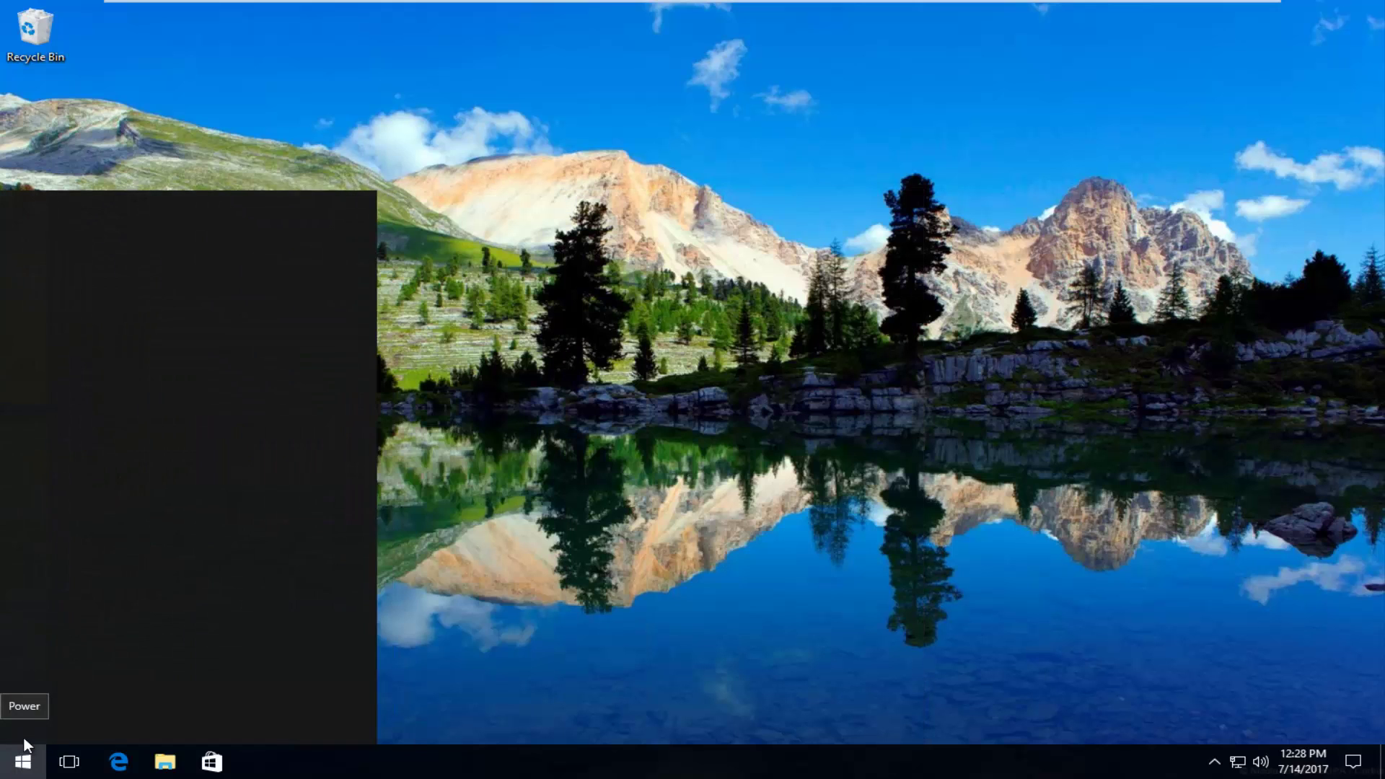
pyautogui.write('chrome')
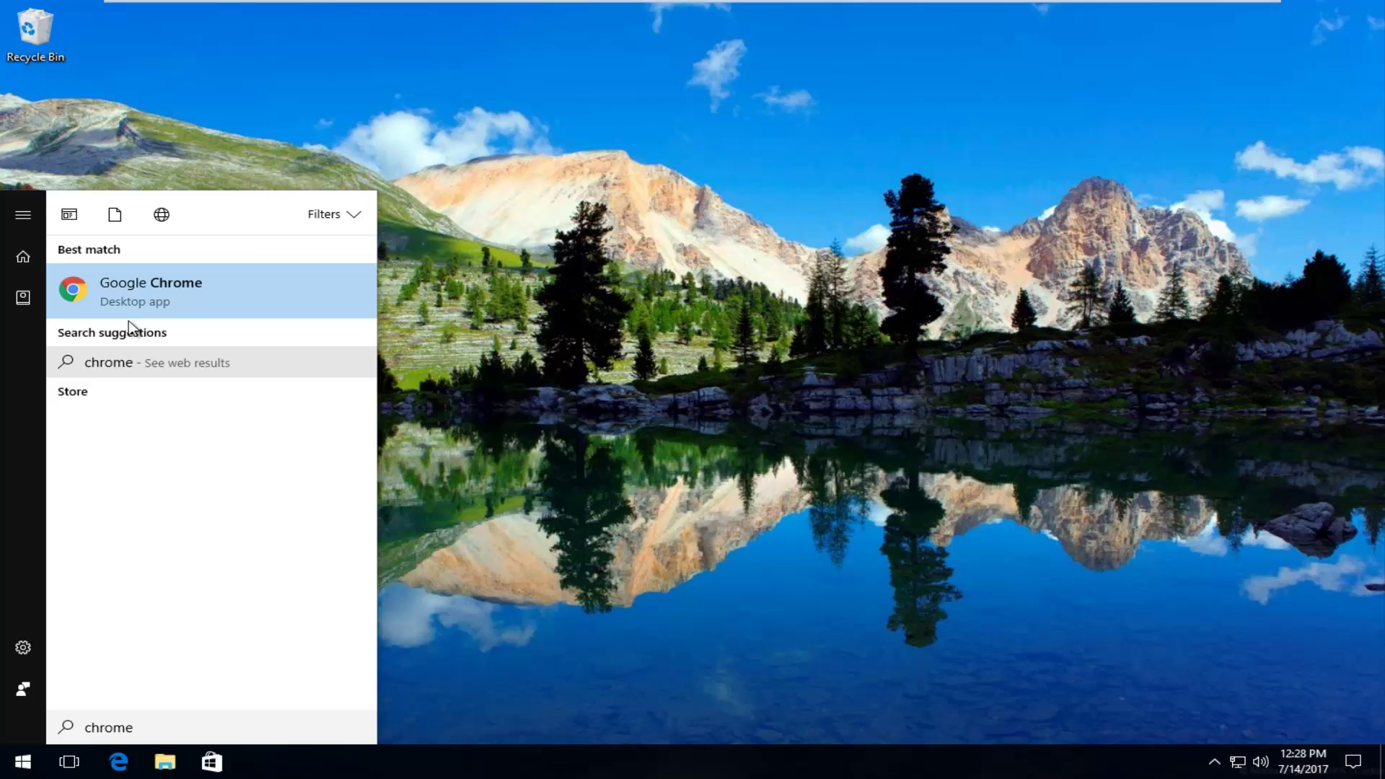
pyautogui.click(146, 297)
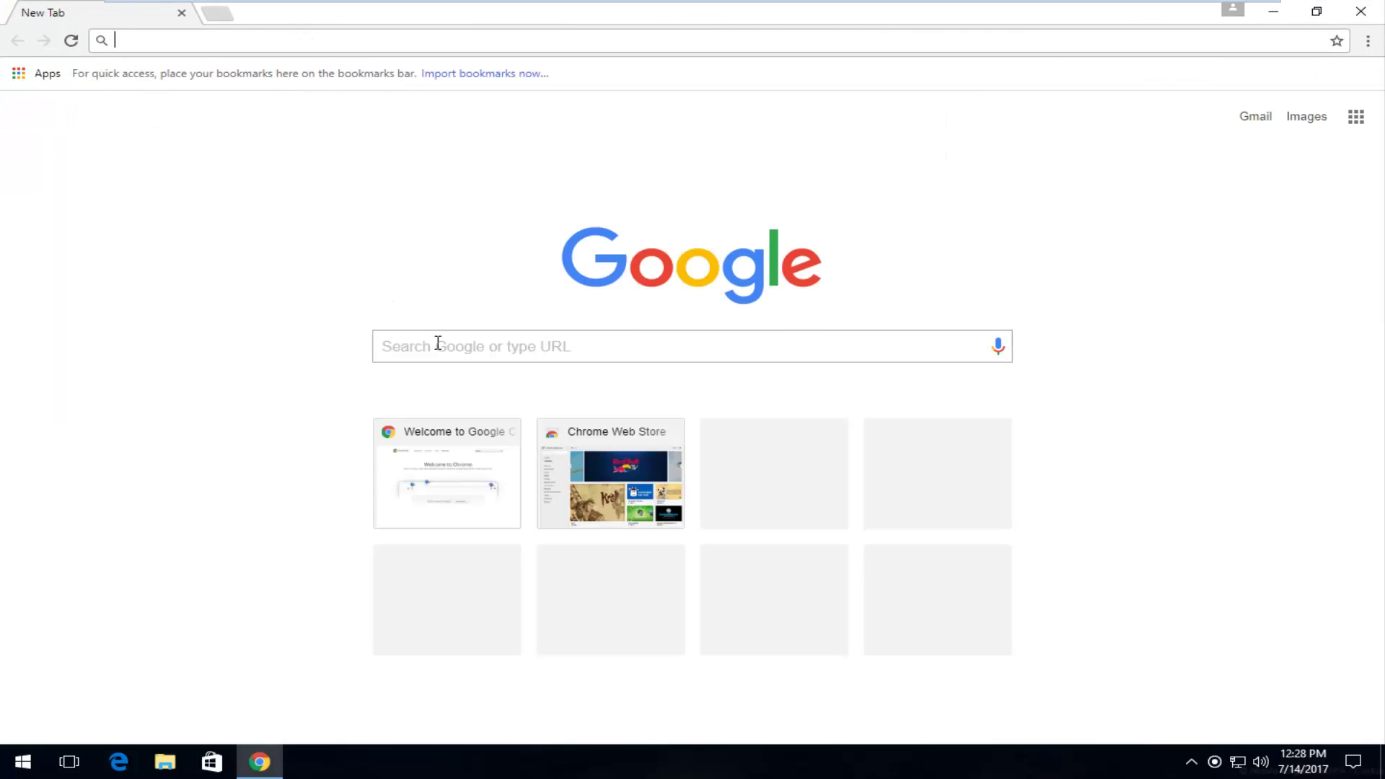
# - Search Google for 'directx end user runtime web installer'
pyautogui.click(435, 345)
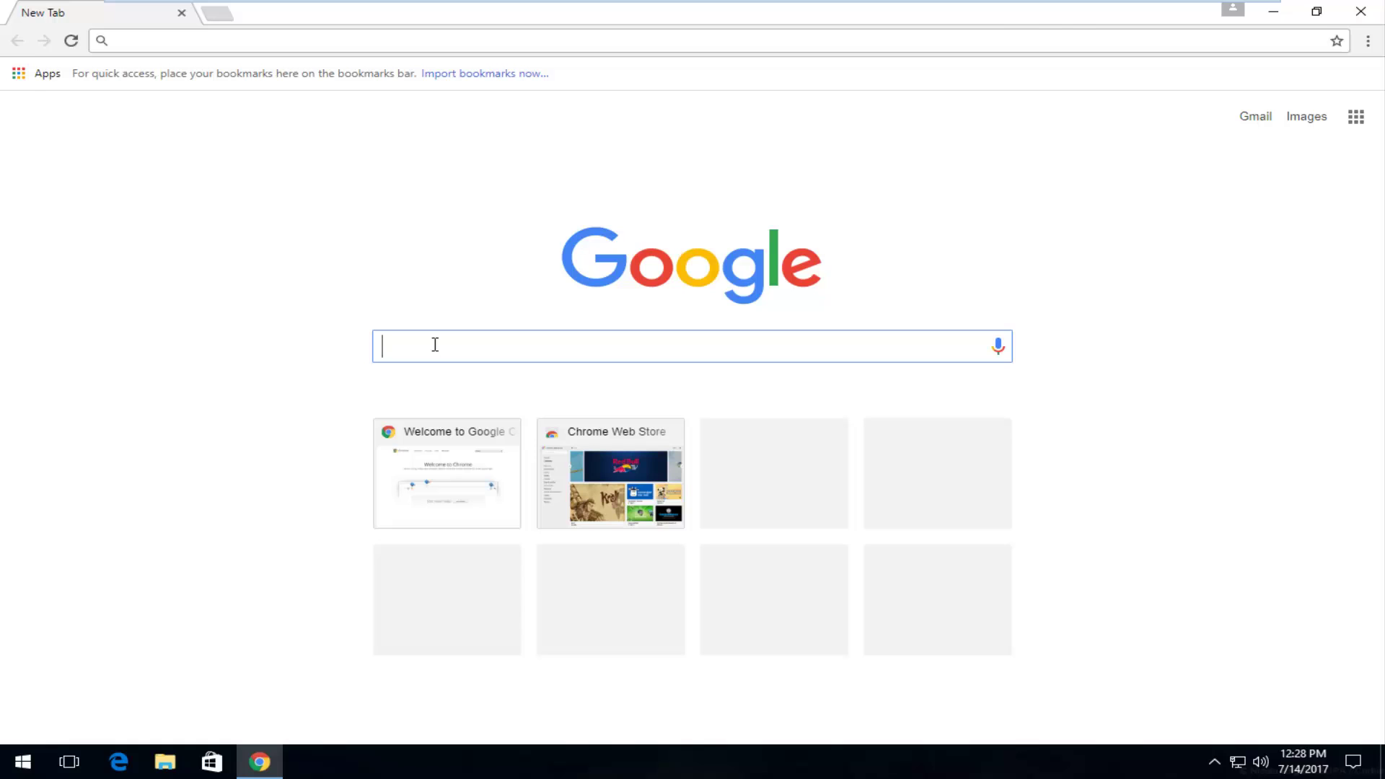
pyautogui.write('directx')
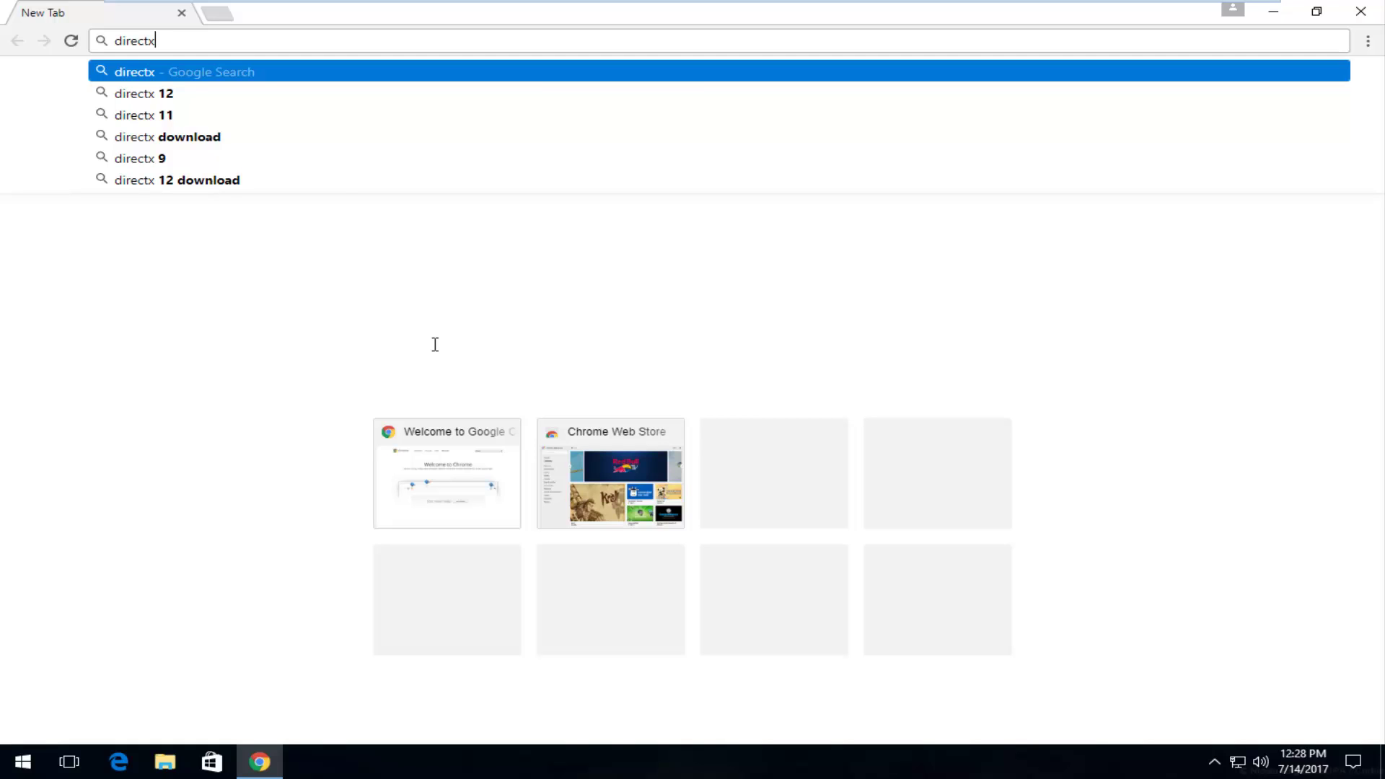
pyautogui.write(' end')
pyautogui.press('BackSpace')
pyautogui.press('BackSpace')
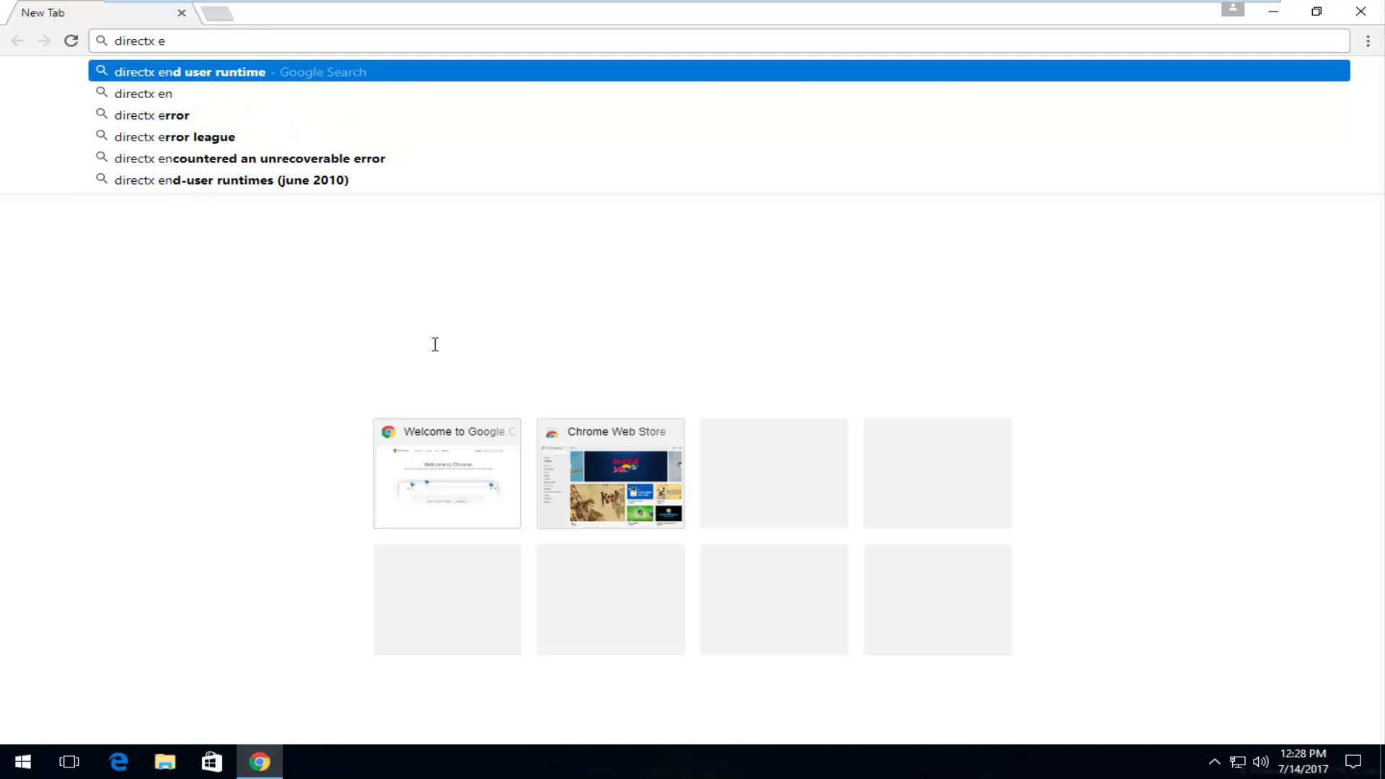
pyautogui.write('nd user ru')
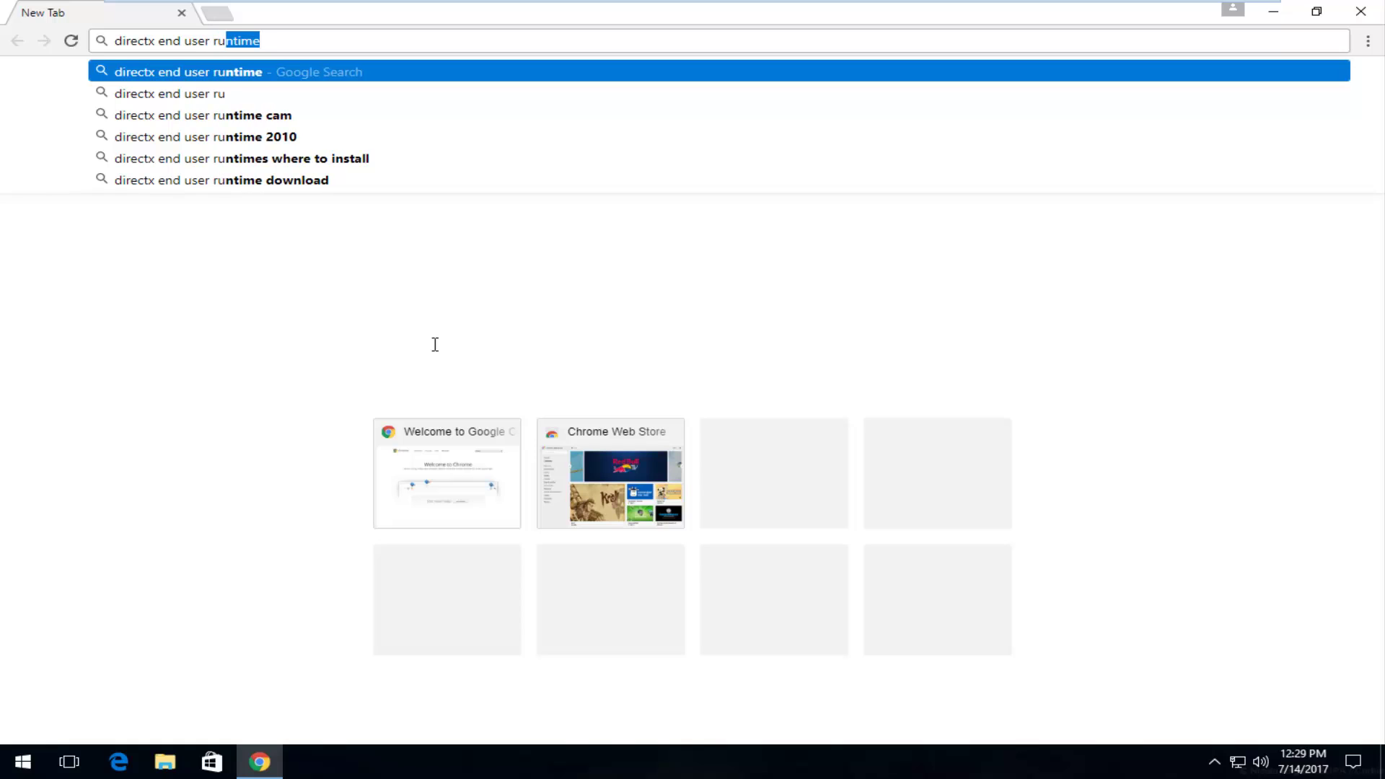
pyautogui.write('ntid')
pyautogui.press('BackSpace')
pyautogui.write('me ')
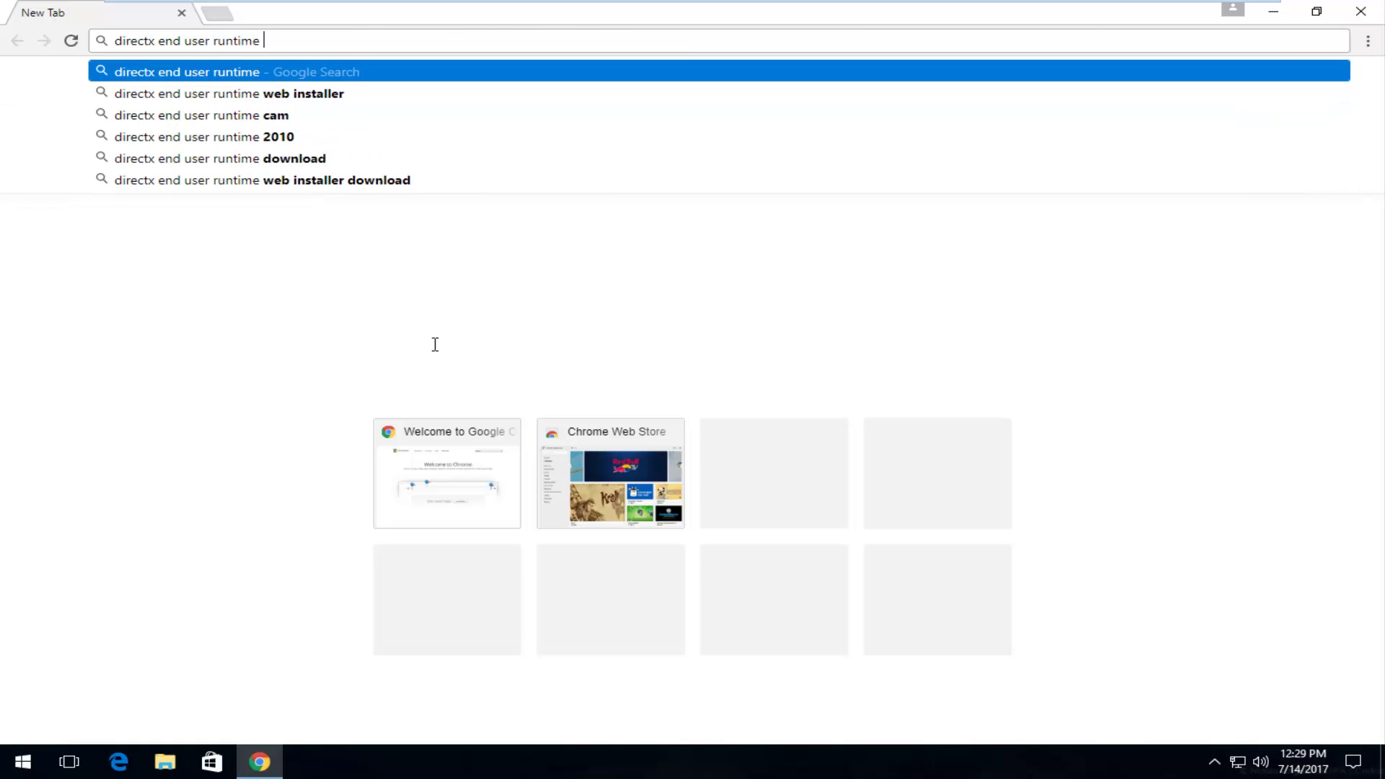
pyautogui.write('web install')
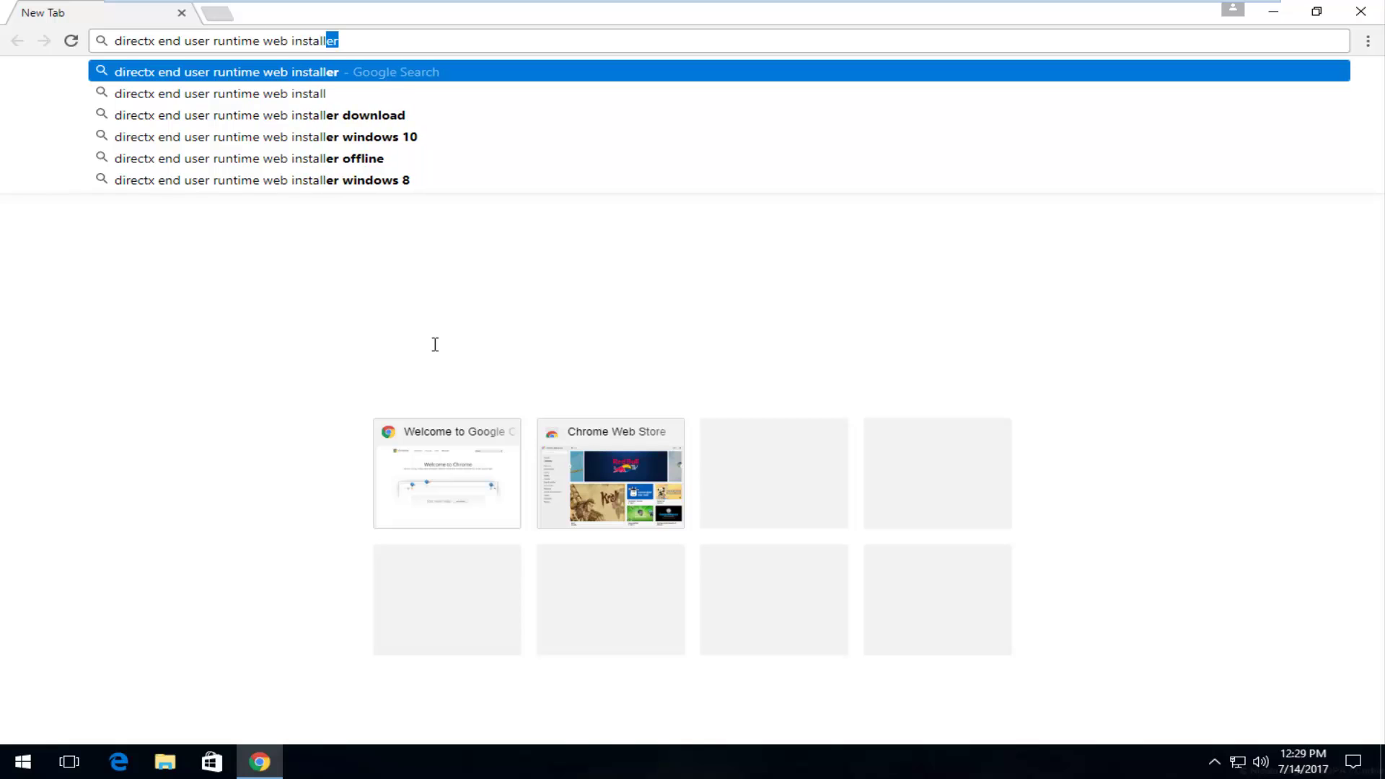
pyautogui.press('Return')
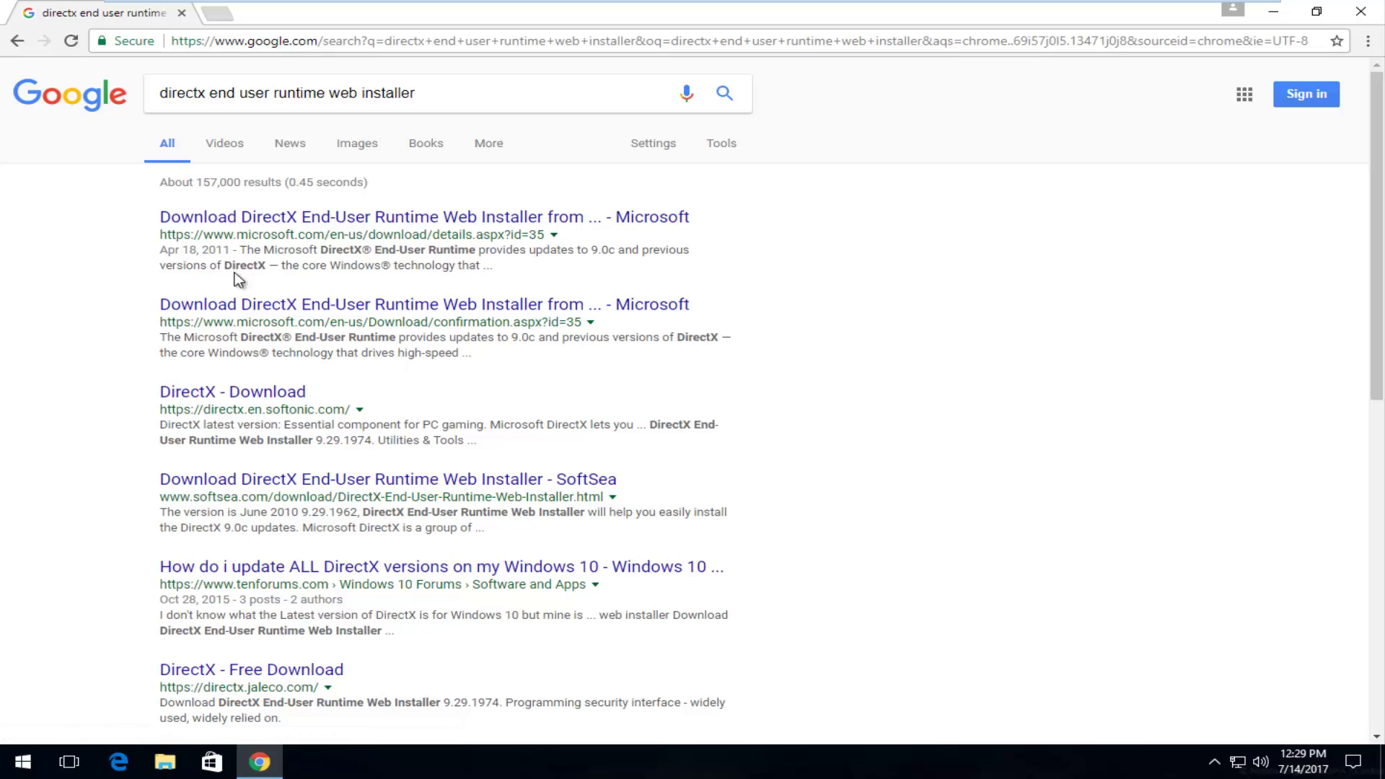
# - Open Microsoft's DirectX End-User Runtime Web Installer download page and read its description
pyautogui.click(232, 218)
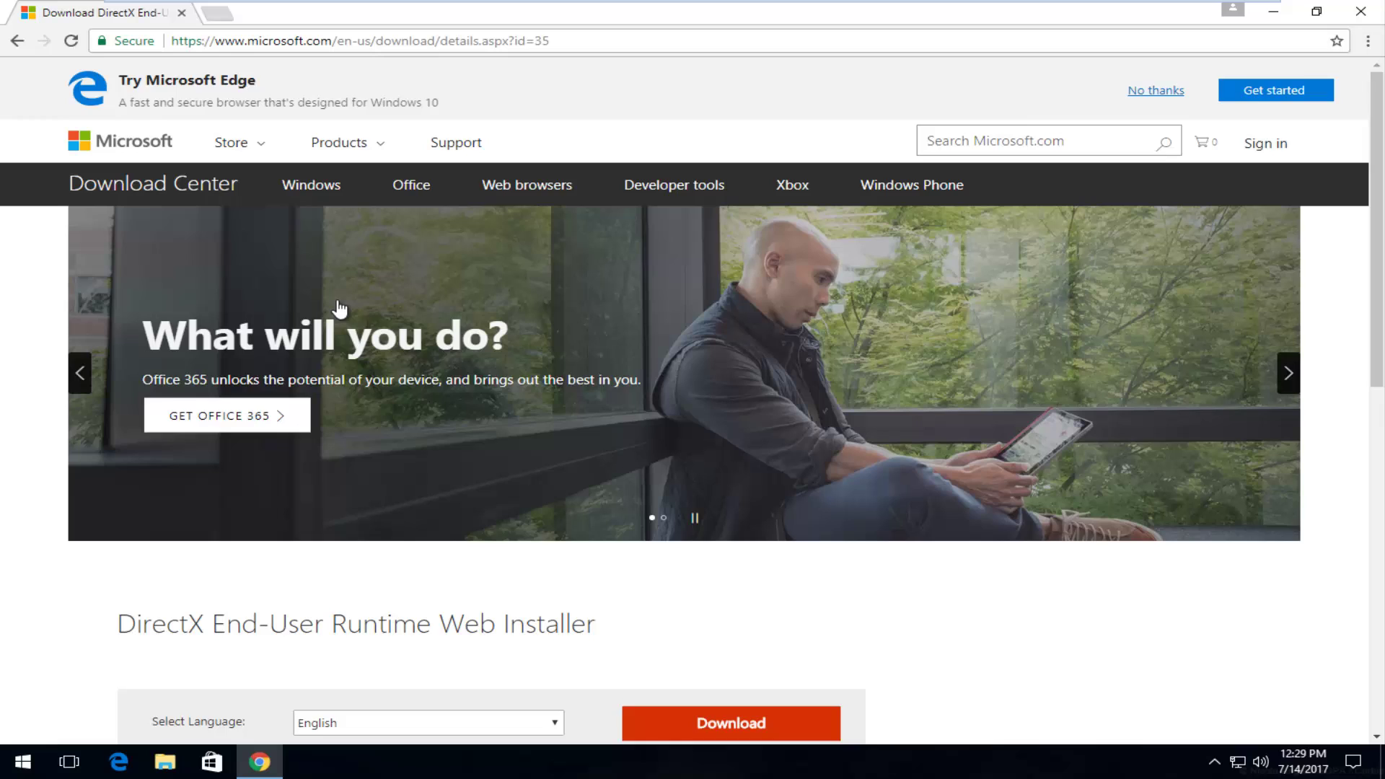
pyautogui.scroll(-2, 325, 317)
pyautogui.scroll(-3, 317, 340)
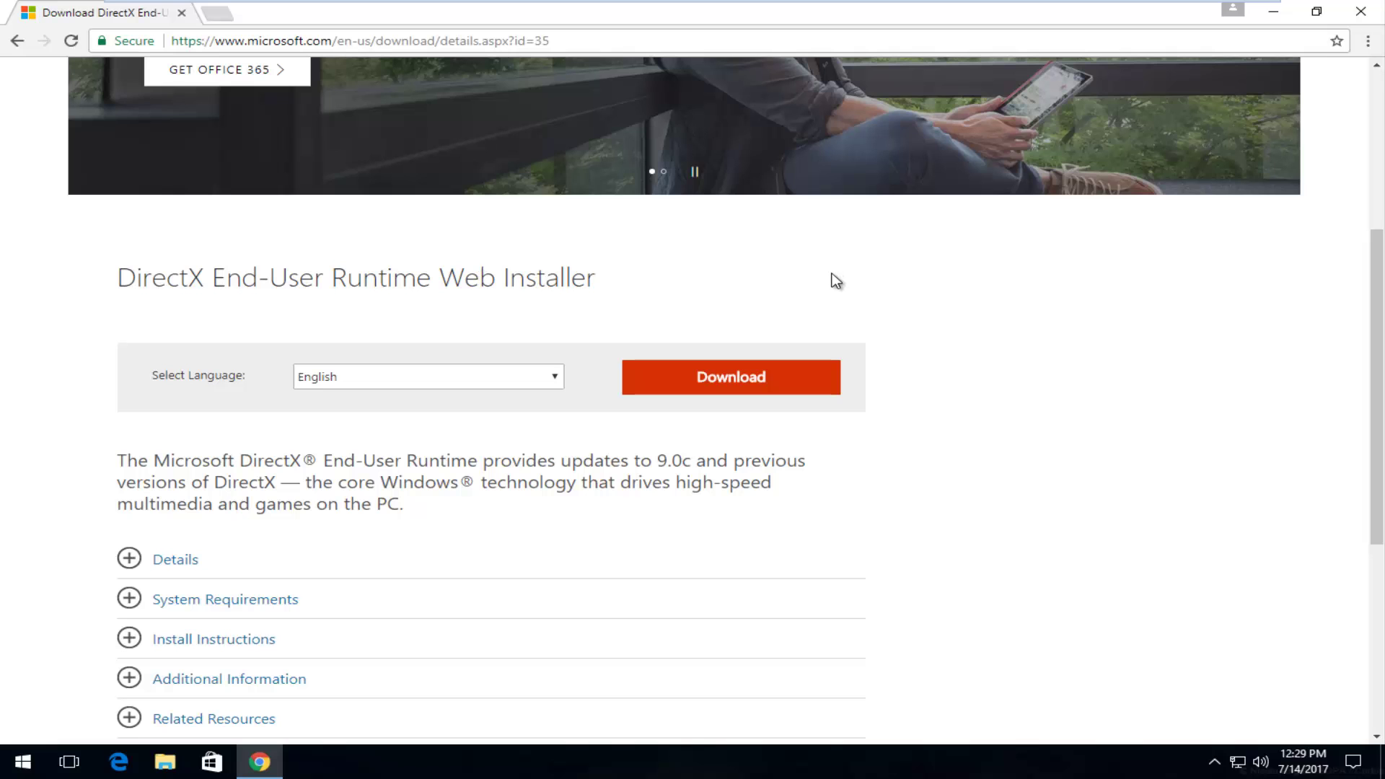
pyautogui.scroll(3, 825, 288)
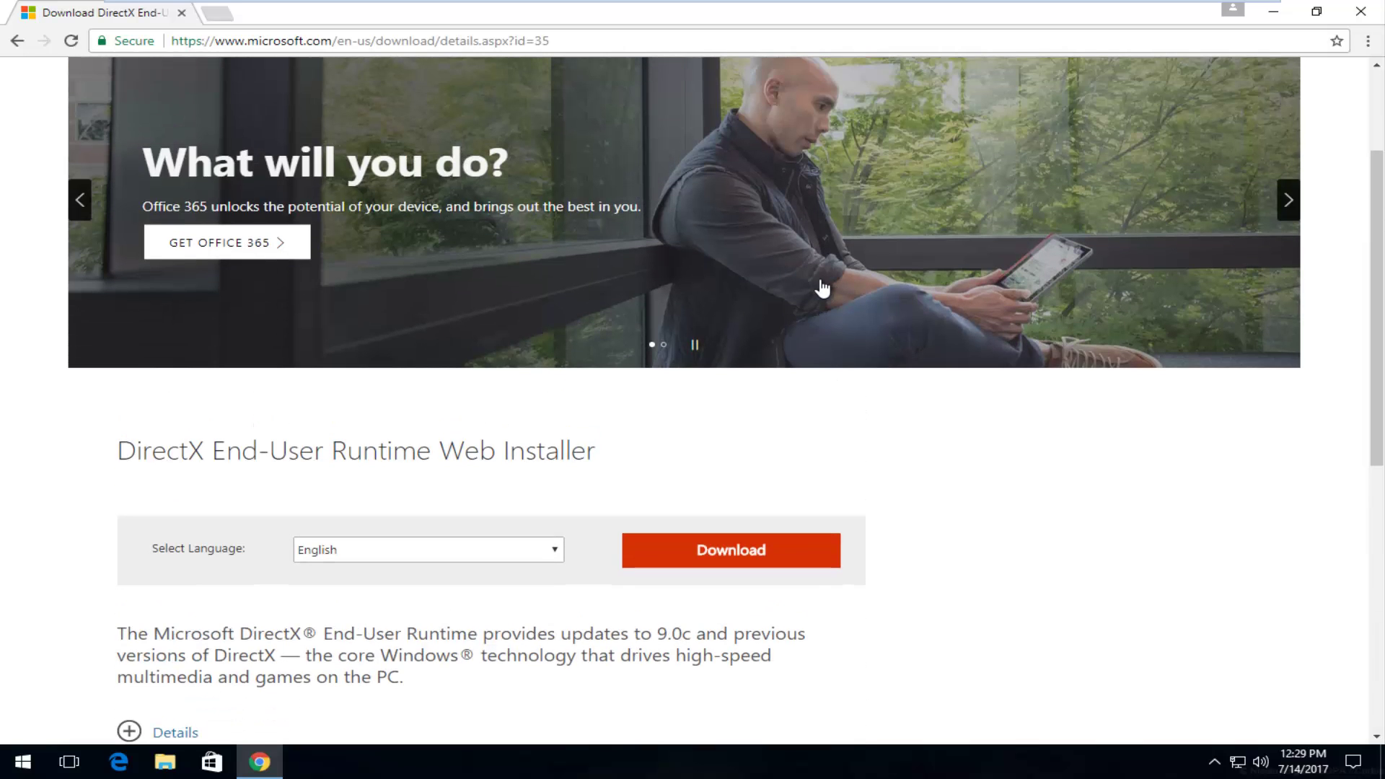
pyautogui.scroll(-2, 819, 288)
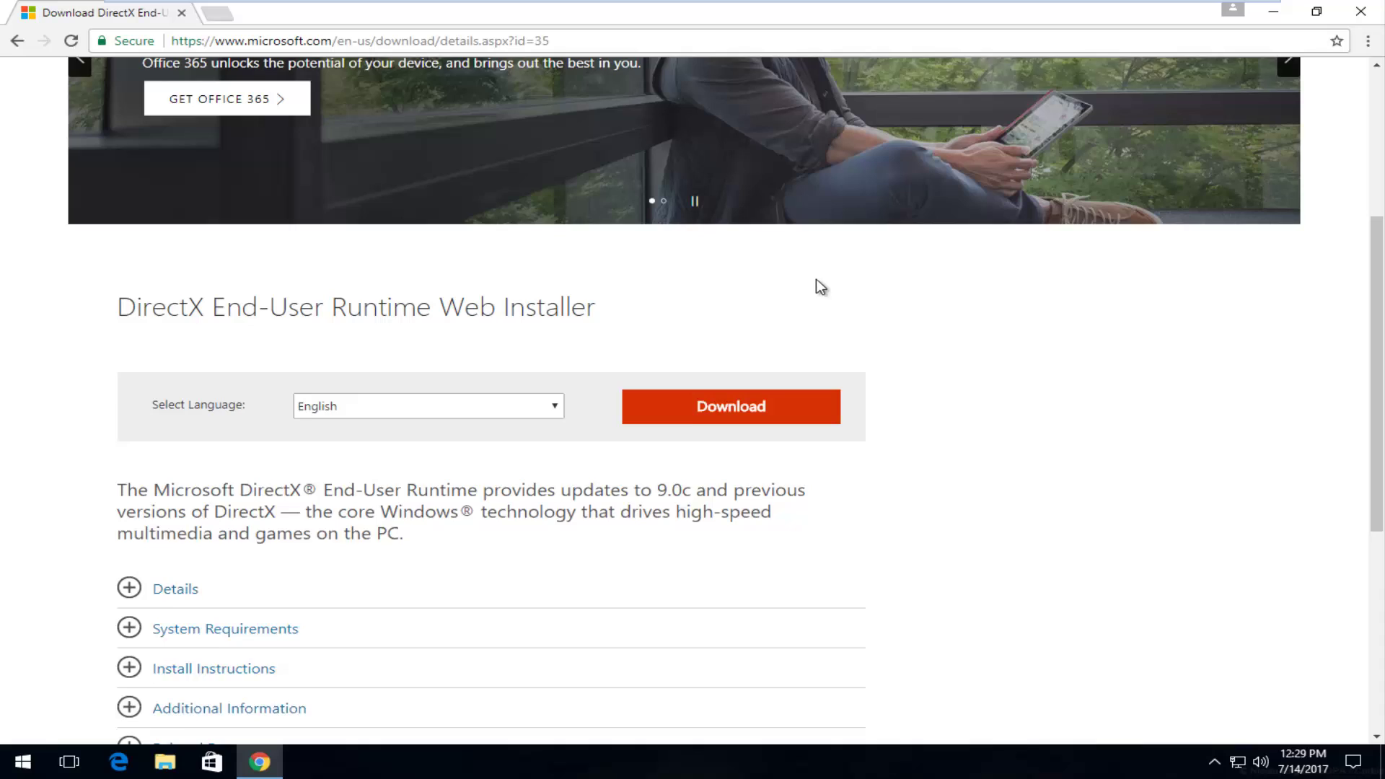
pyautogui.scroll(-2, 356, 380)
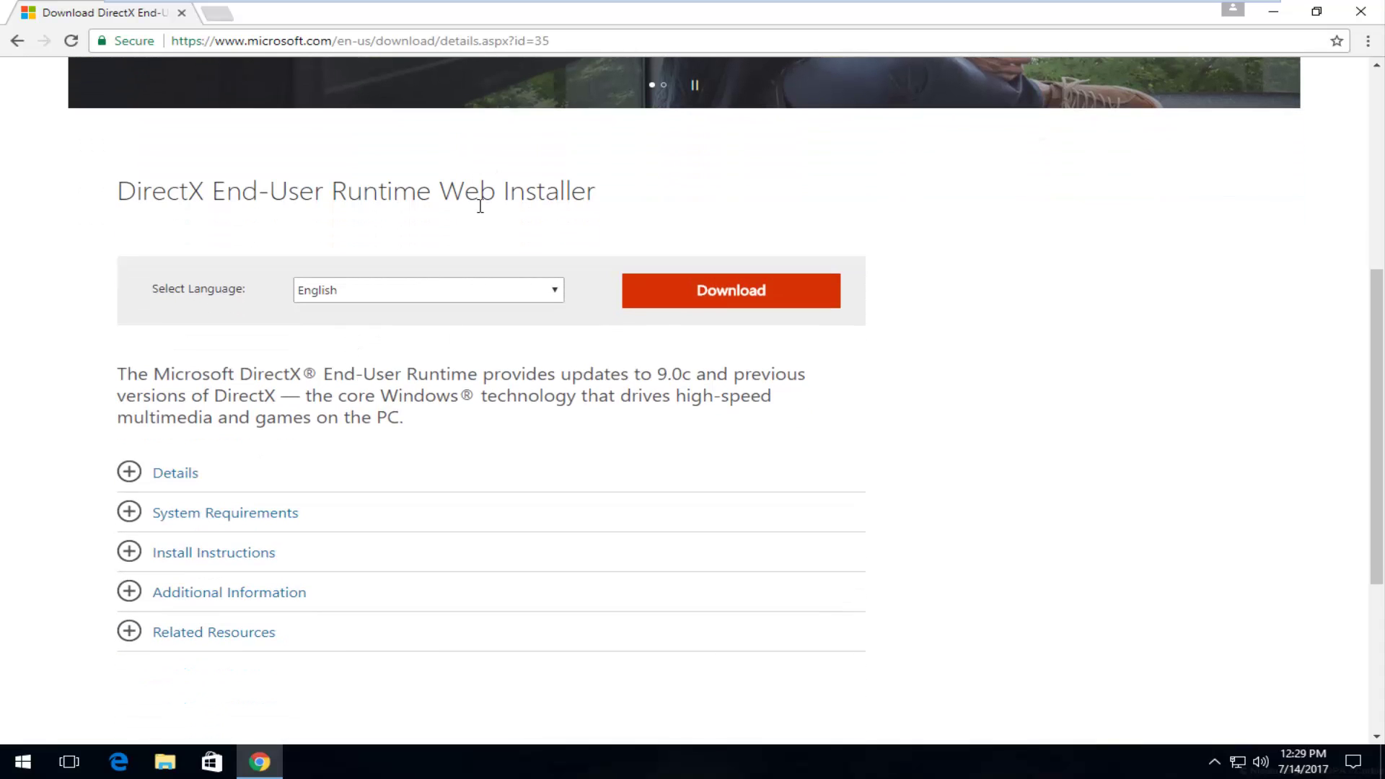
# - Keep English as the download language and show the supported operating systems
pyautogui.click(387, 294)
pyautogui.click(2, 324)
pyautogui.click(117, 322)
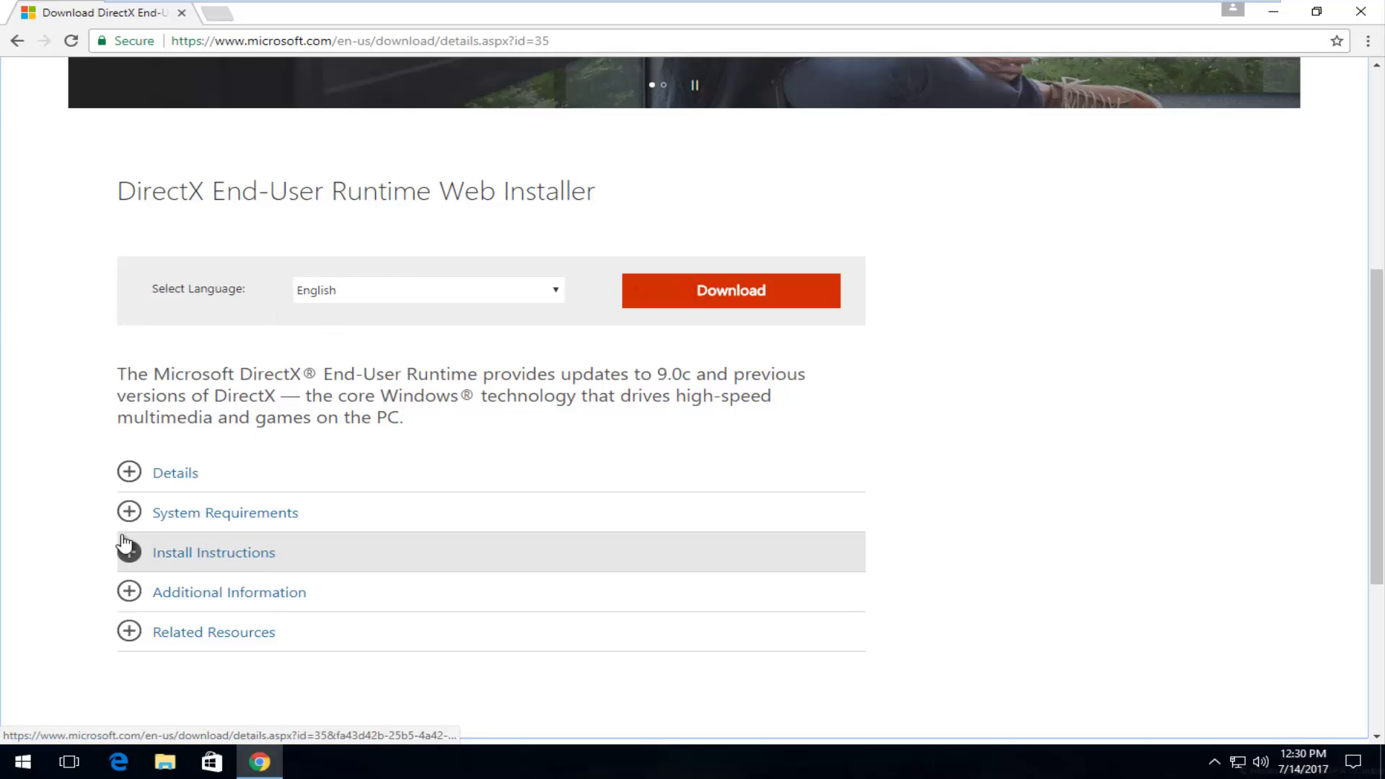
pyautogui.click(134, 517)
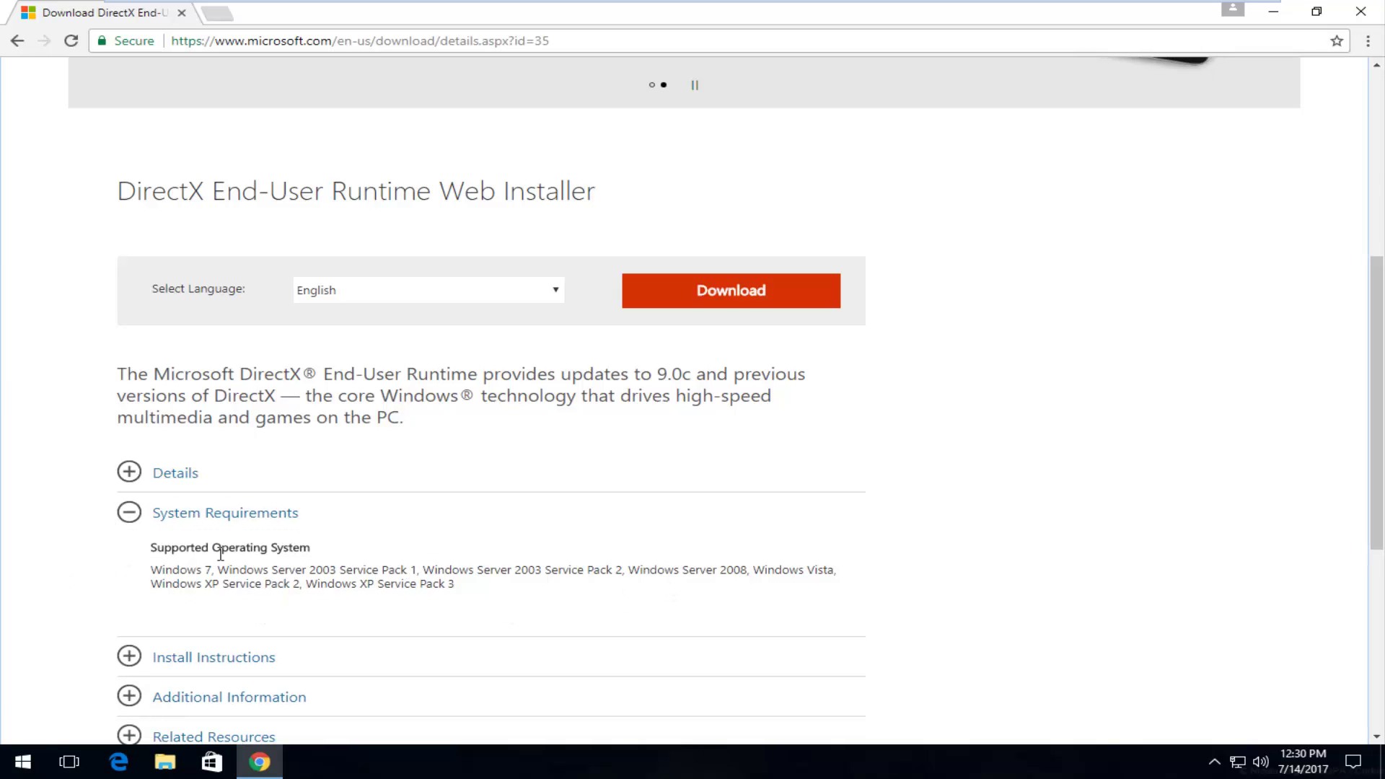
# - Expand Details to check version 9.29.1974, file dxwebsetup.exe, 286 KB
pyautogui.scroll(3, 297, 447)
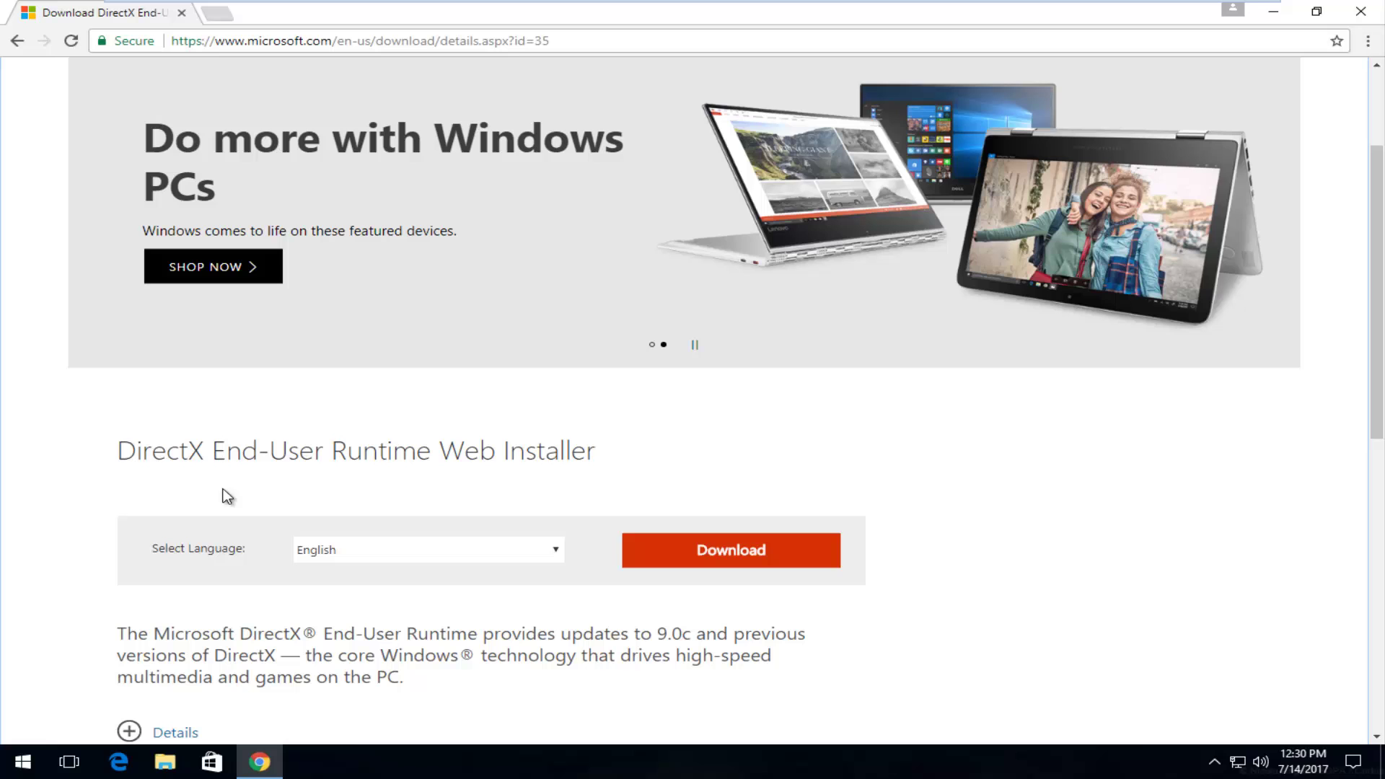
pyautogui.scroll(-1, 226, 491)
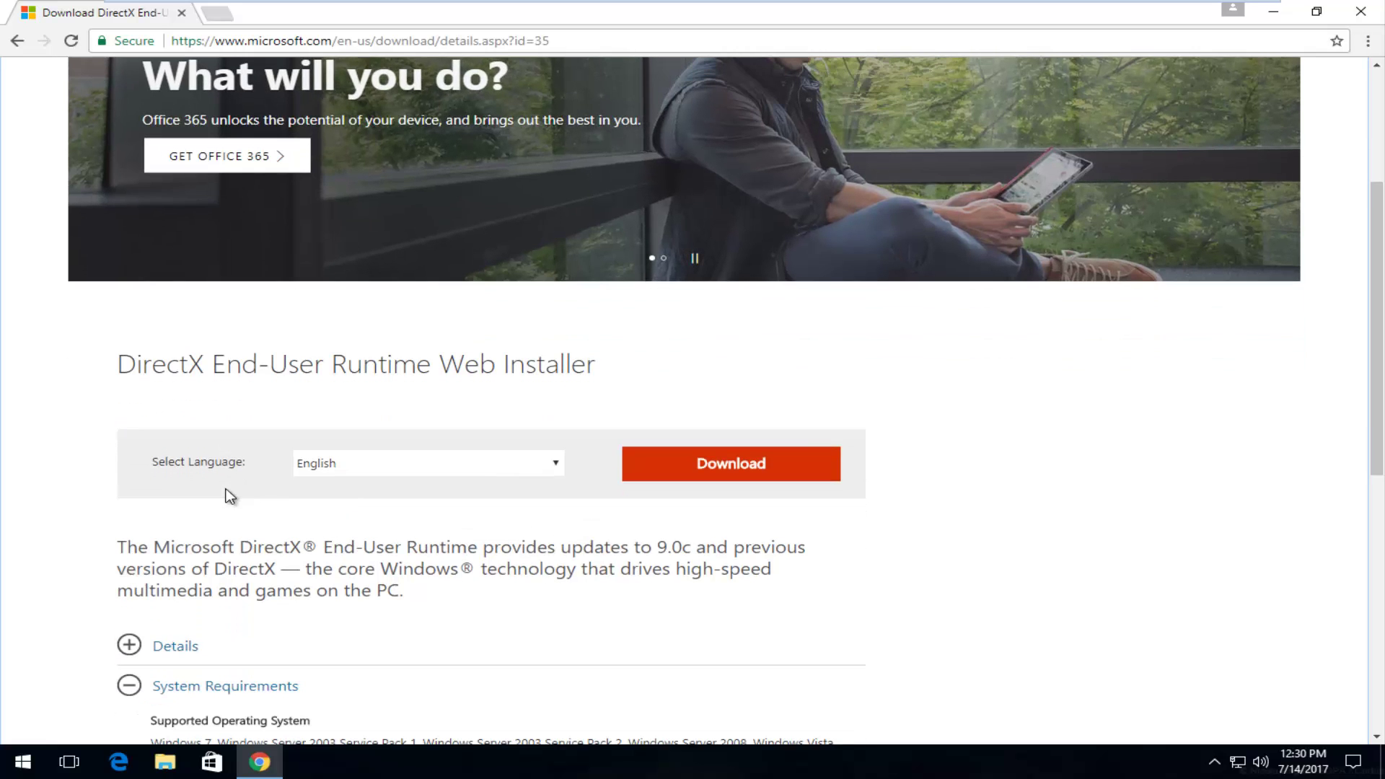
pyautogui.scroll(-2, 247, 517)
pyautogui.scroll(-2, 292, 500)
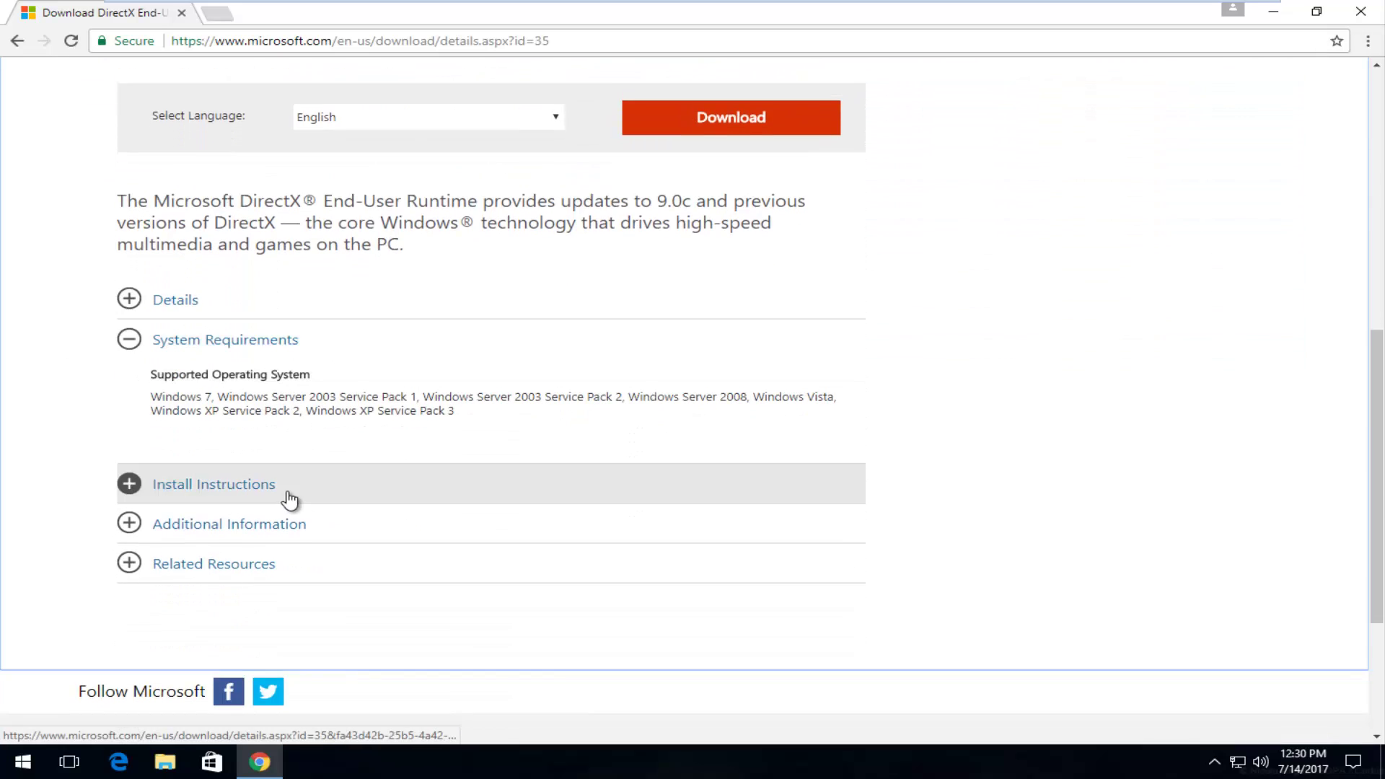
pyautogui.scroll(2, 347, 510)
pyautogui.click(148, 473)
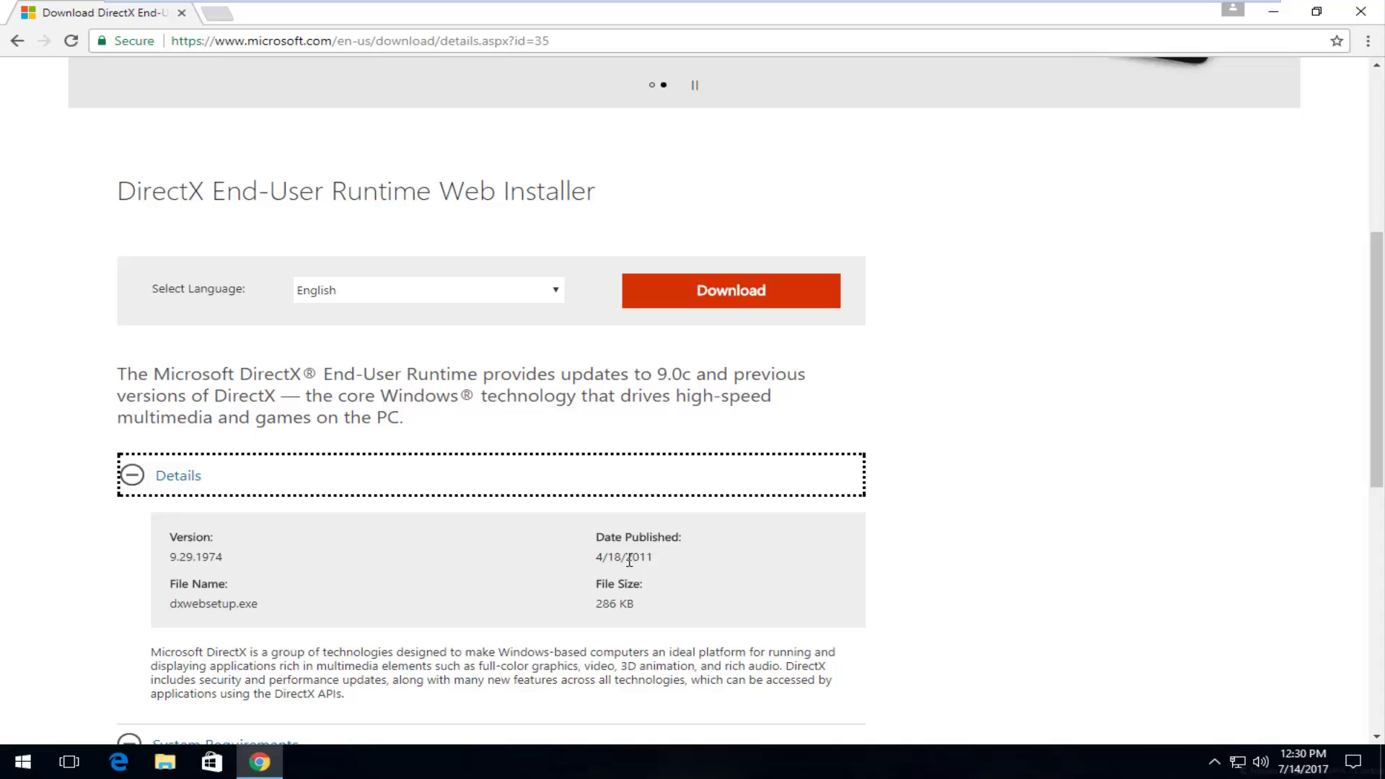
pyautogui.scroll(-3, 629, 559)
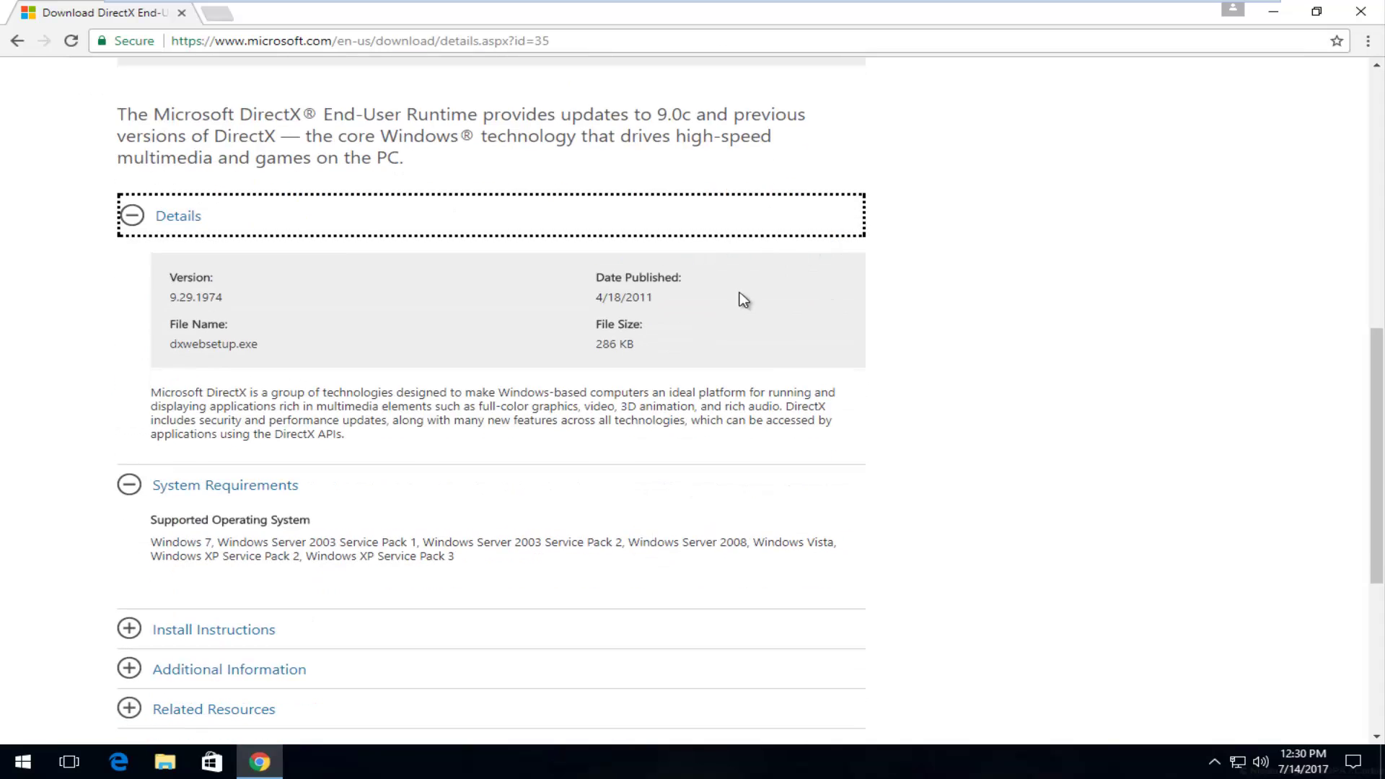
pyautogui.scroll(2, 755, 334)
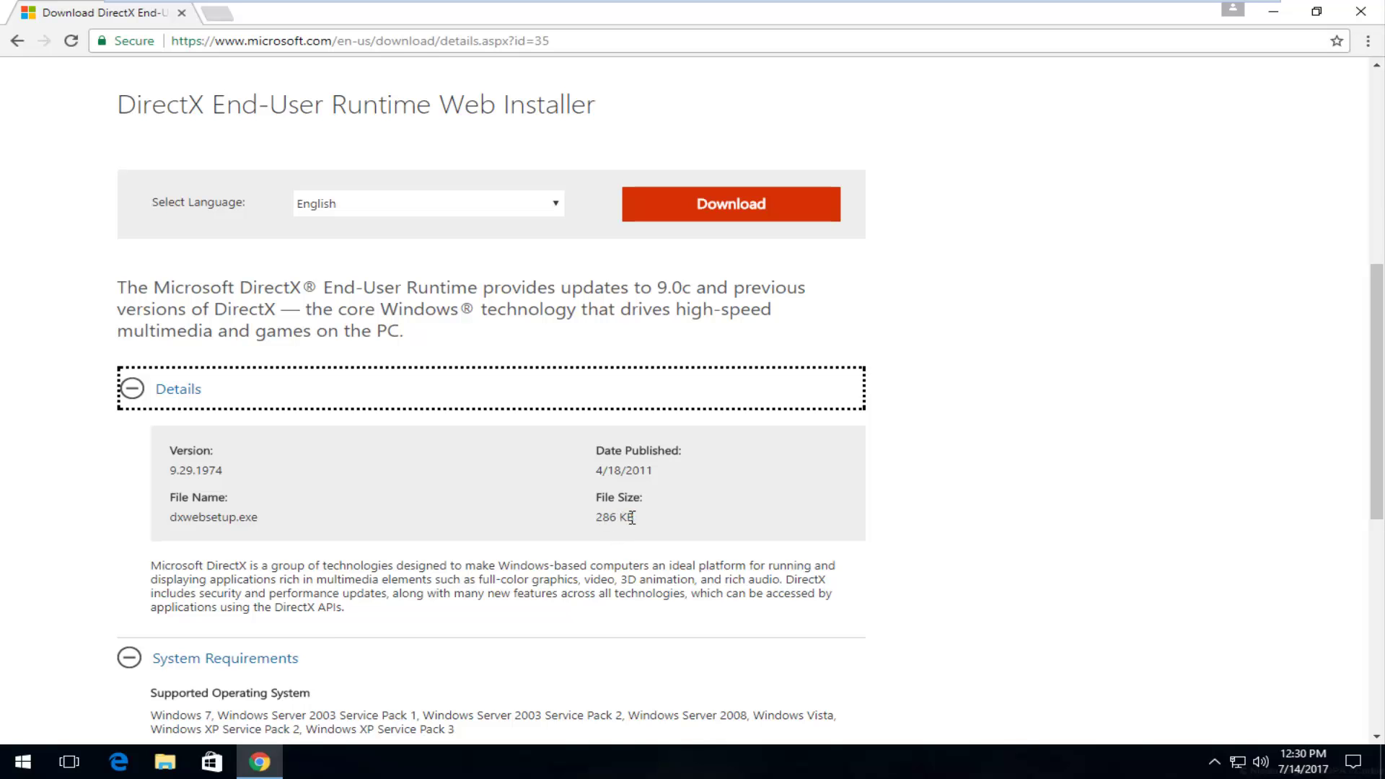
pyautogui.scroll(3, 632, 516)
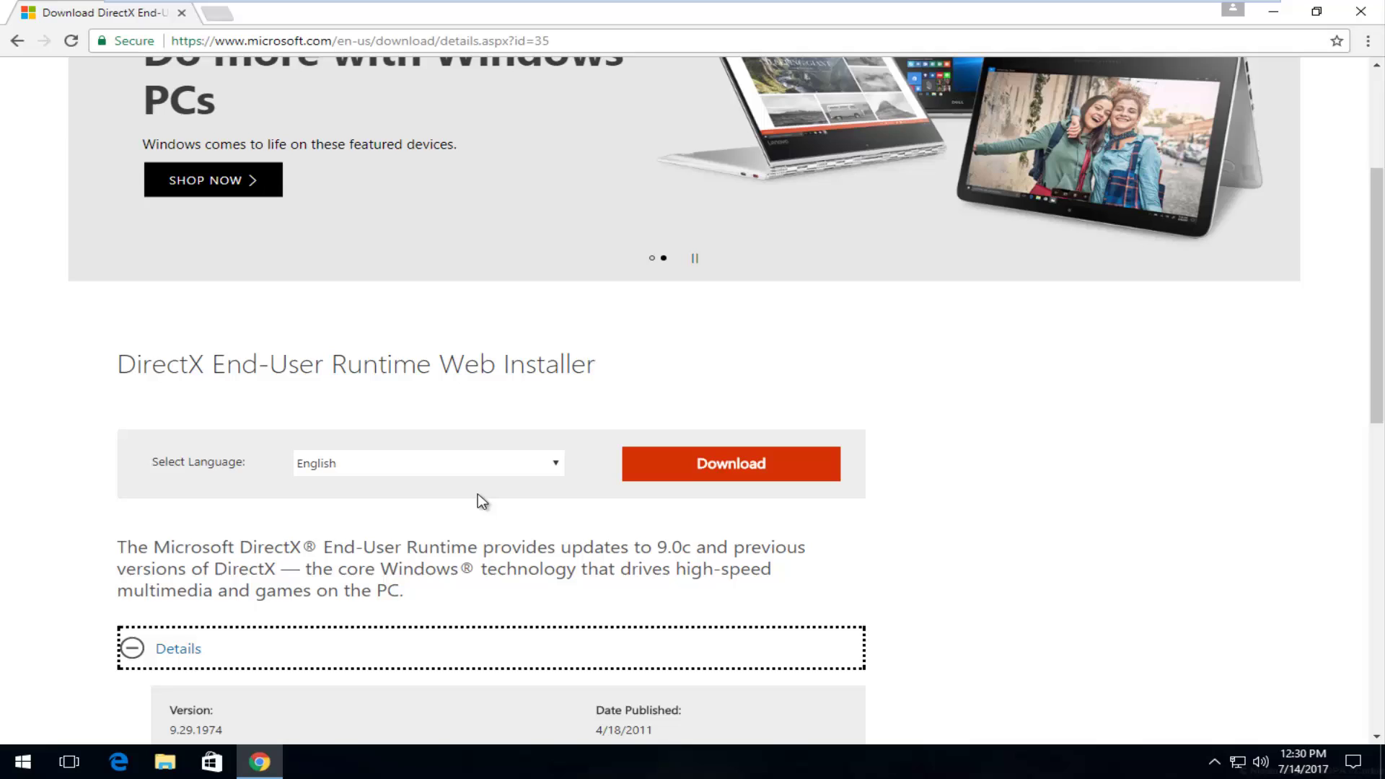
pyautogui.scroll(-1, 482, 502)
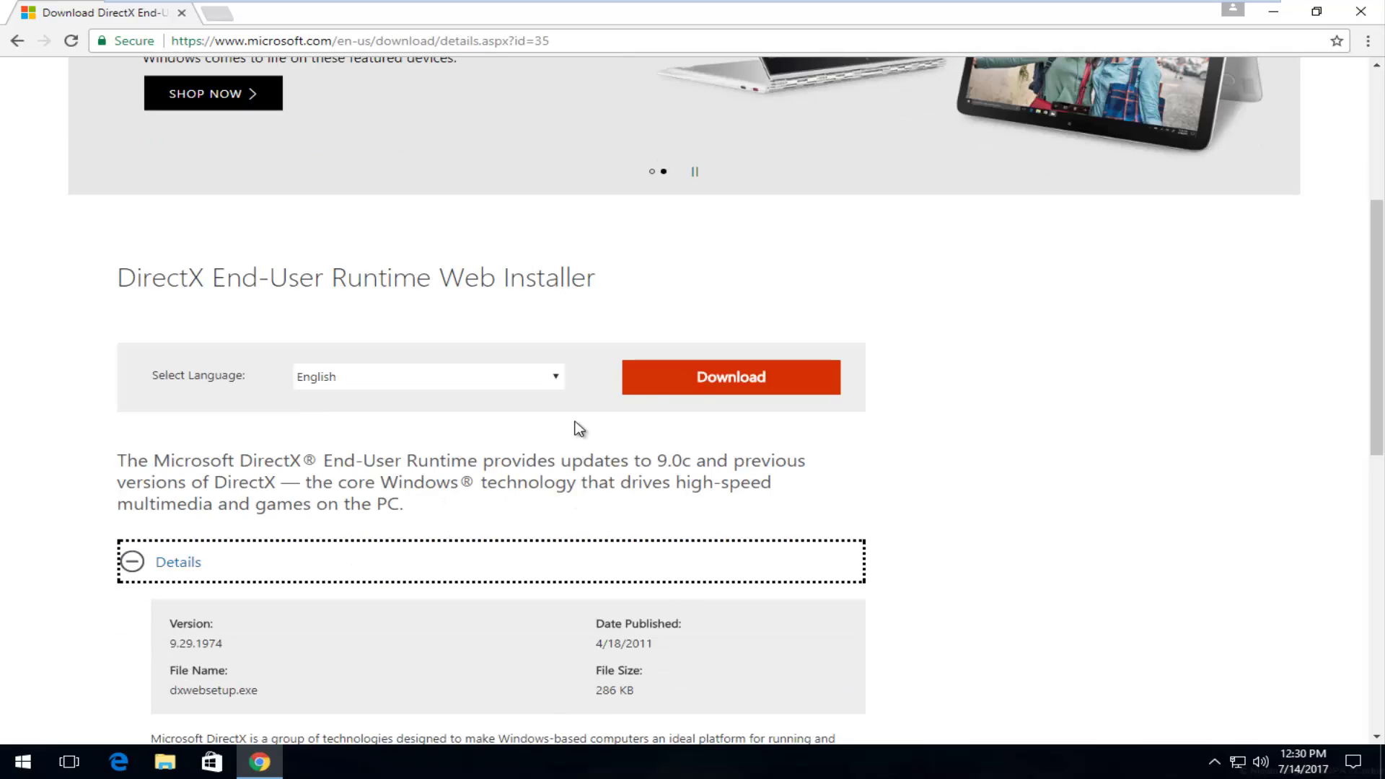
# - Download only dxwebsetup.exe, declining the MSN homepage and Bing extra
pyautogui.click(734, 379)
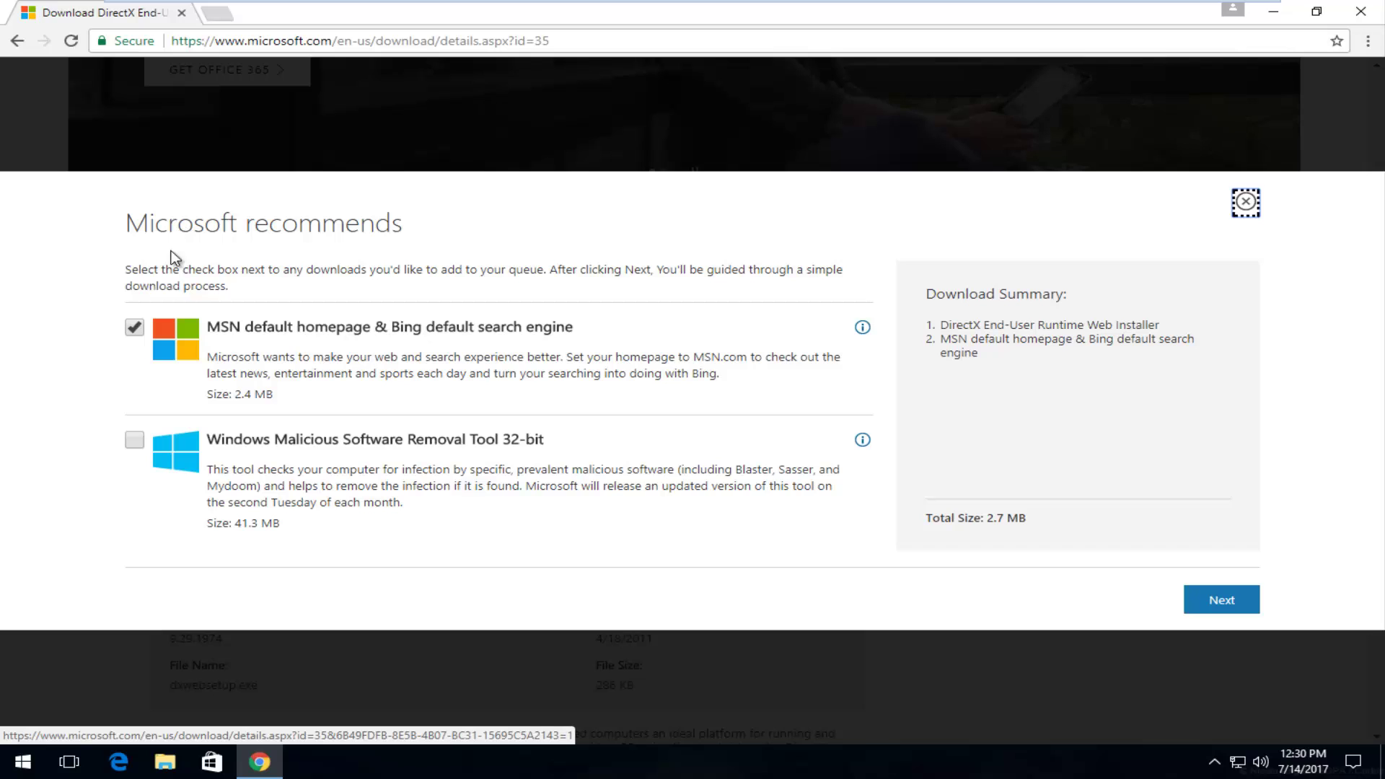
pyautogui.click(135, 329)
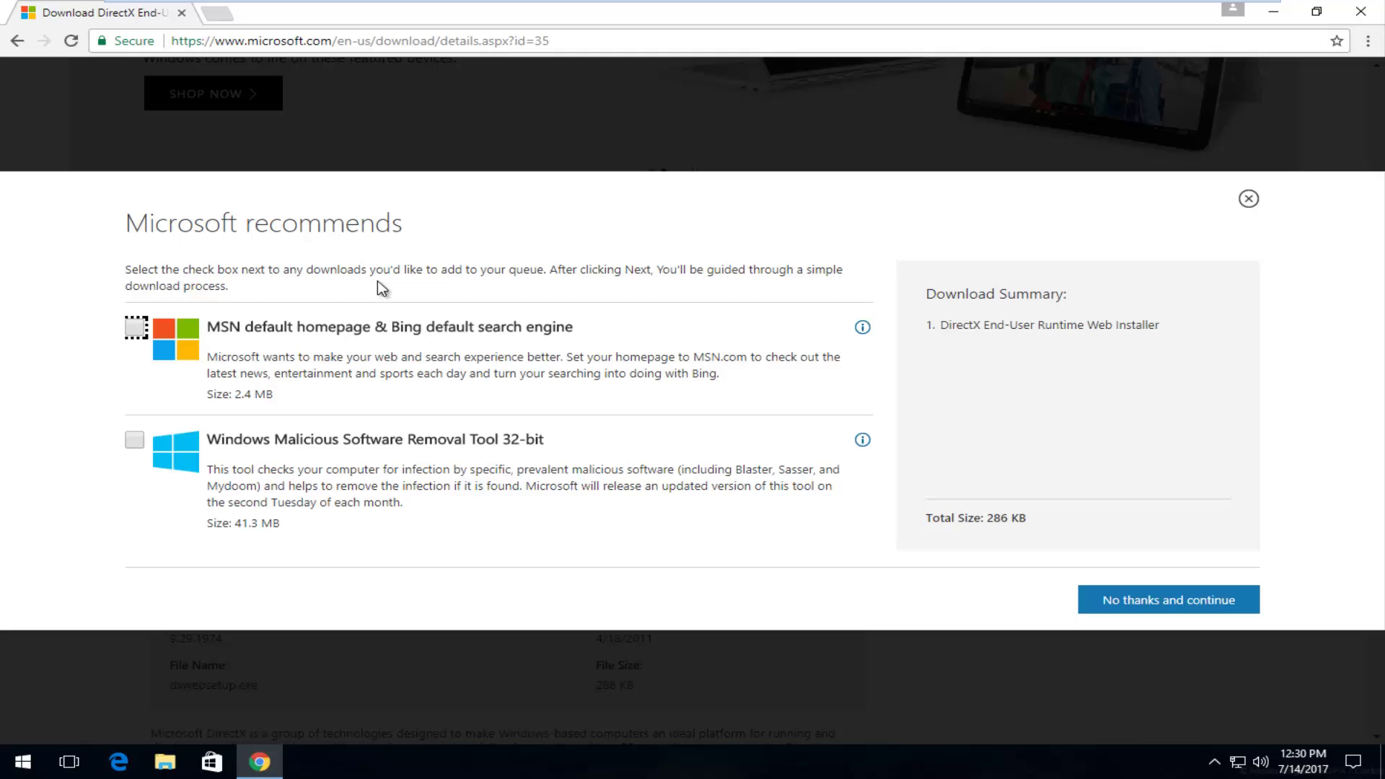
pyautogui.rightClick(90, 335)
pyautogui.click(110, 295)
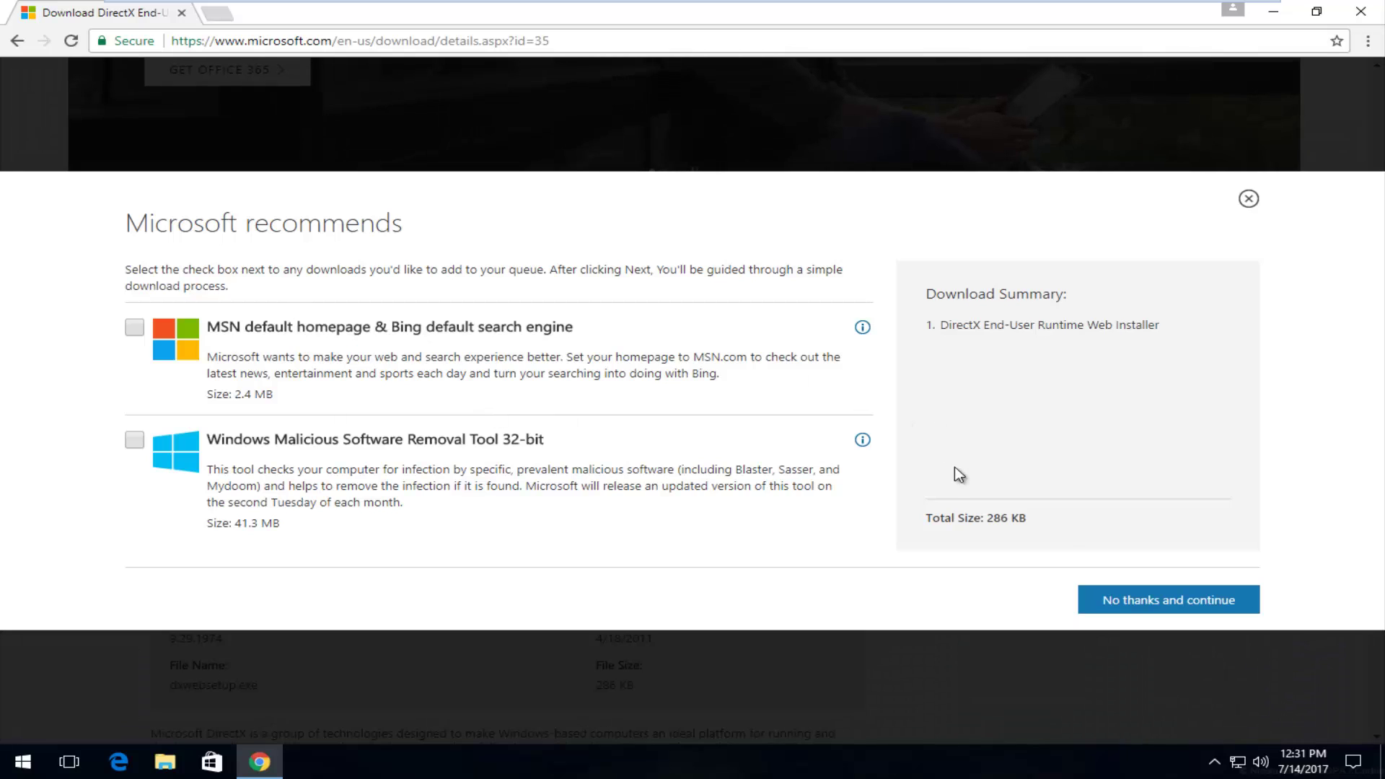
pyautogui.click(1172, 594)
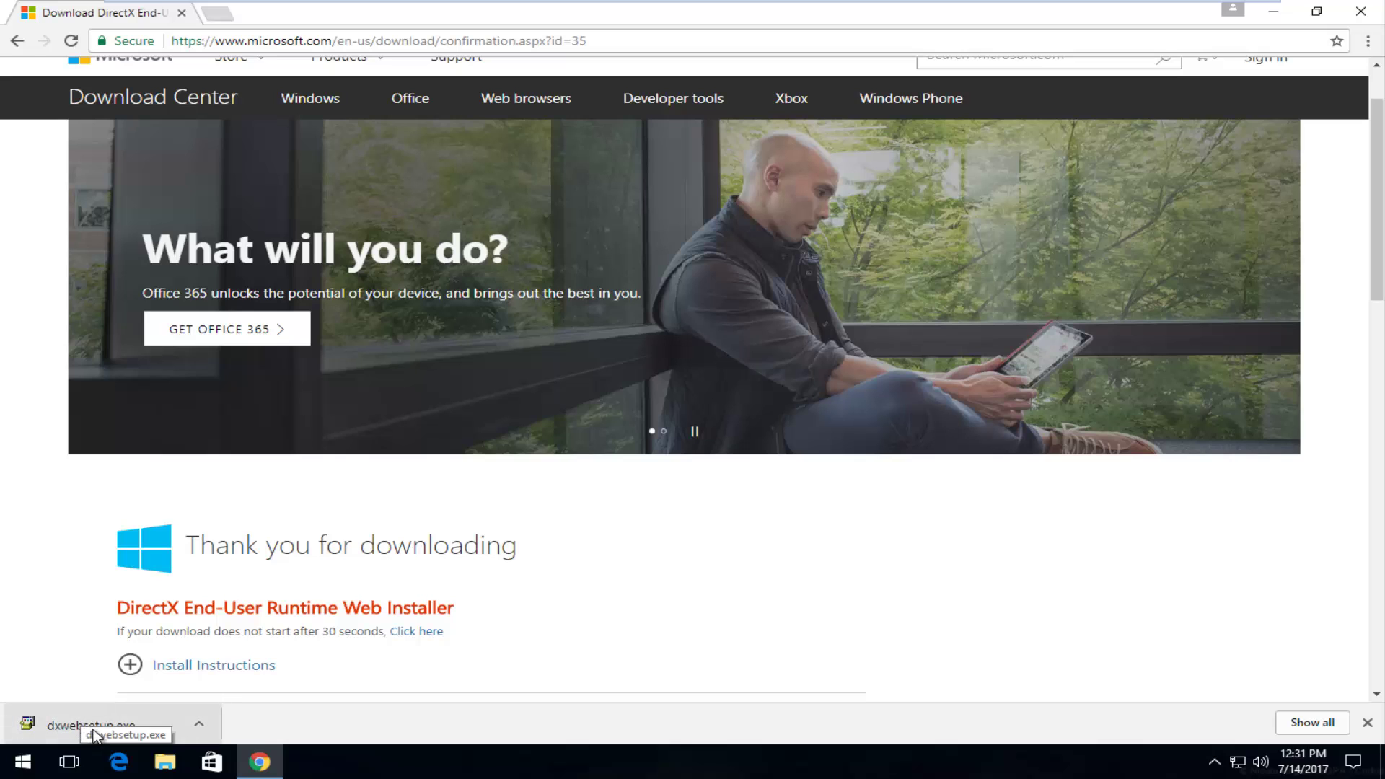
# - Run the downloaded dxwebsetup.exe from Chrome's download bar
pyautogui.click(72, 724)
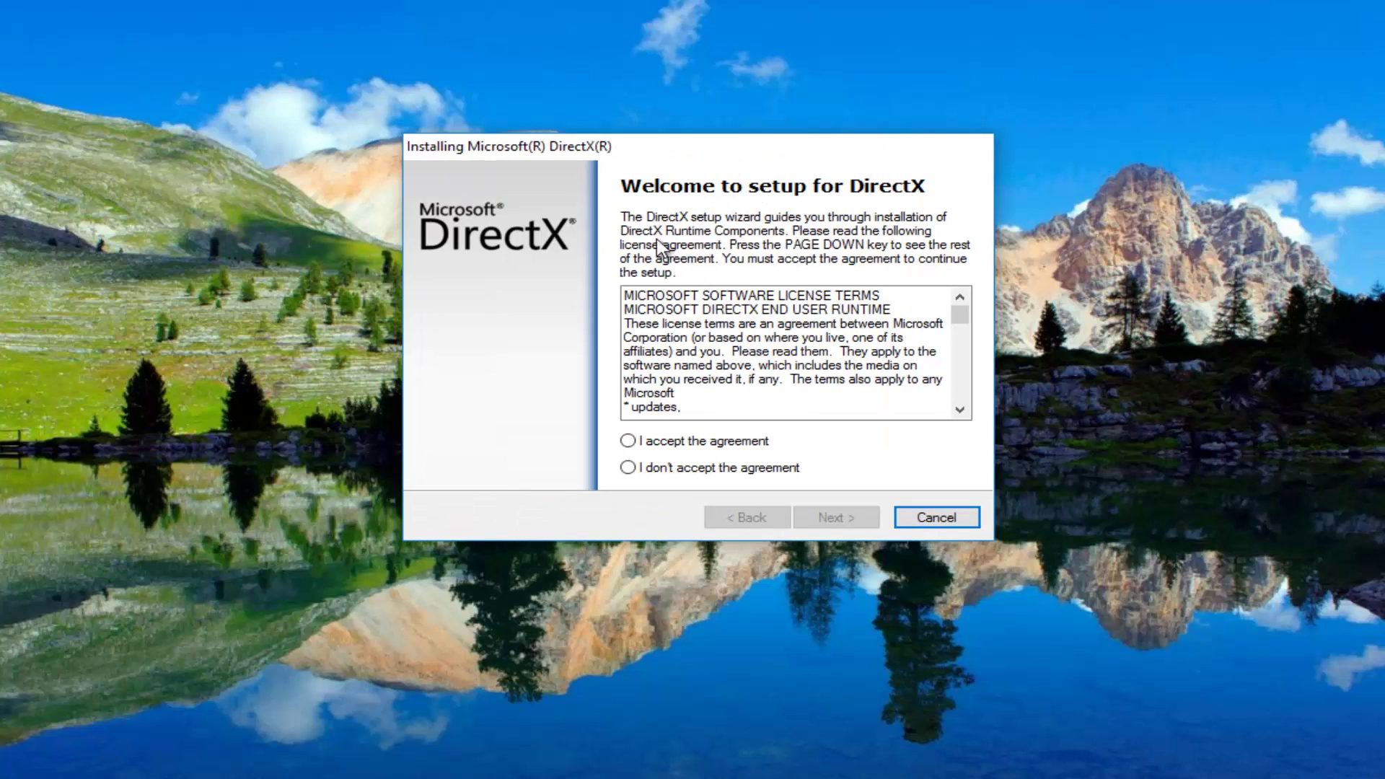
# - Accept the DirectX license agreement and decline installing the Bing Bar
pyautogui.scroll(-1, 715, 383)
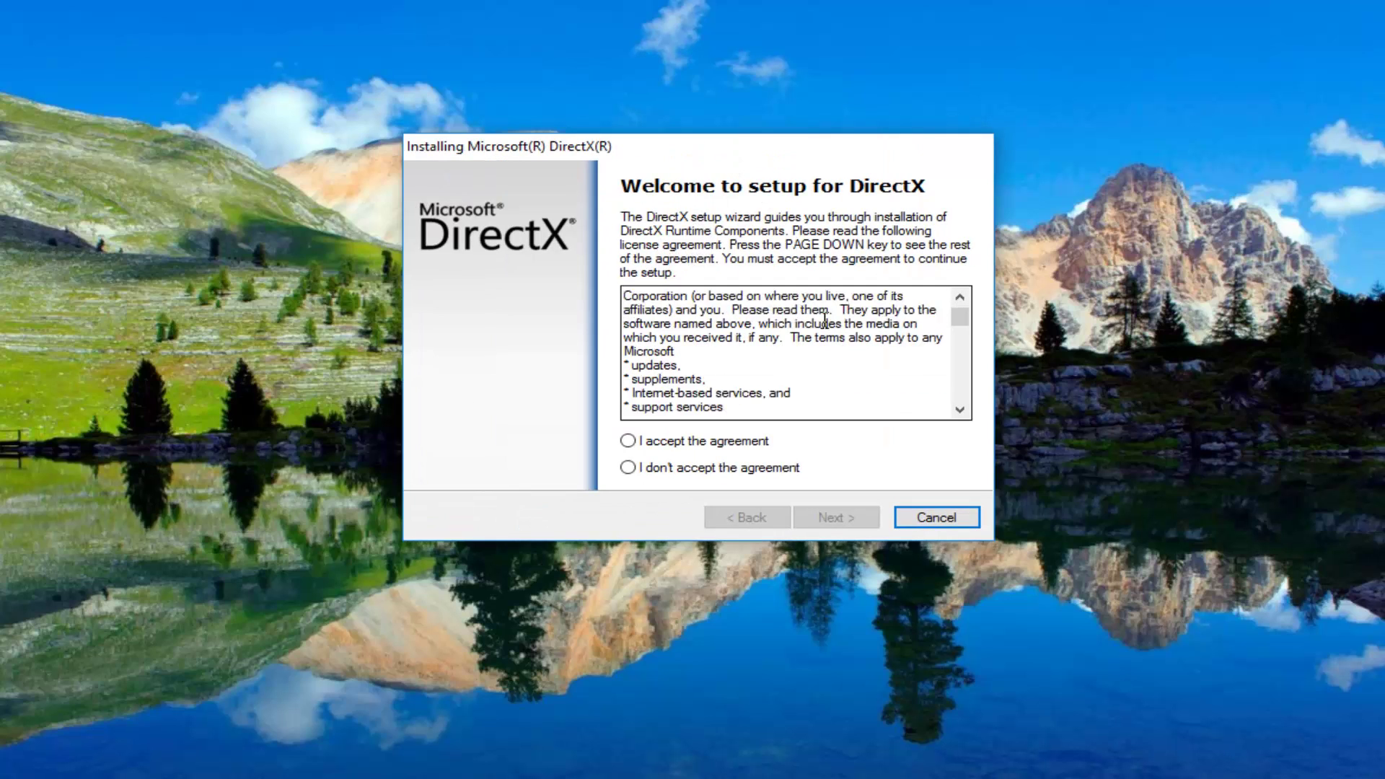
pyautogui.scroll(1, 772, 356)
pyautogui.scroll(-8, 795, 355)
pyautogui.scroll(8, 794, 356)
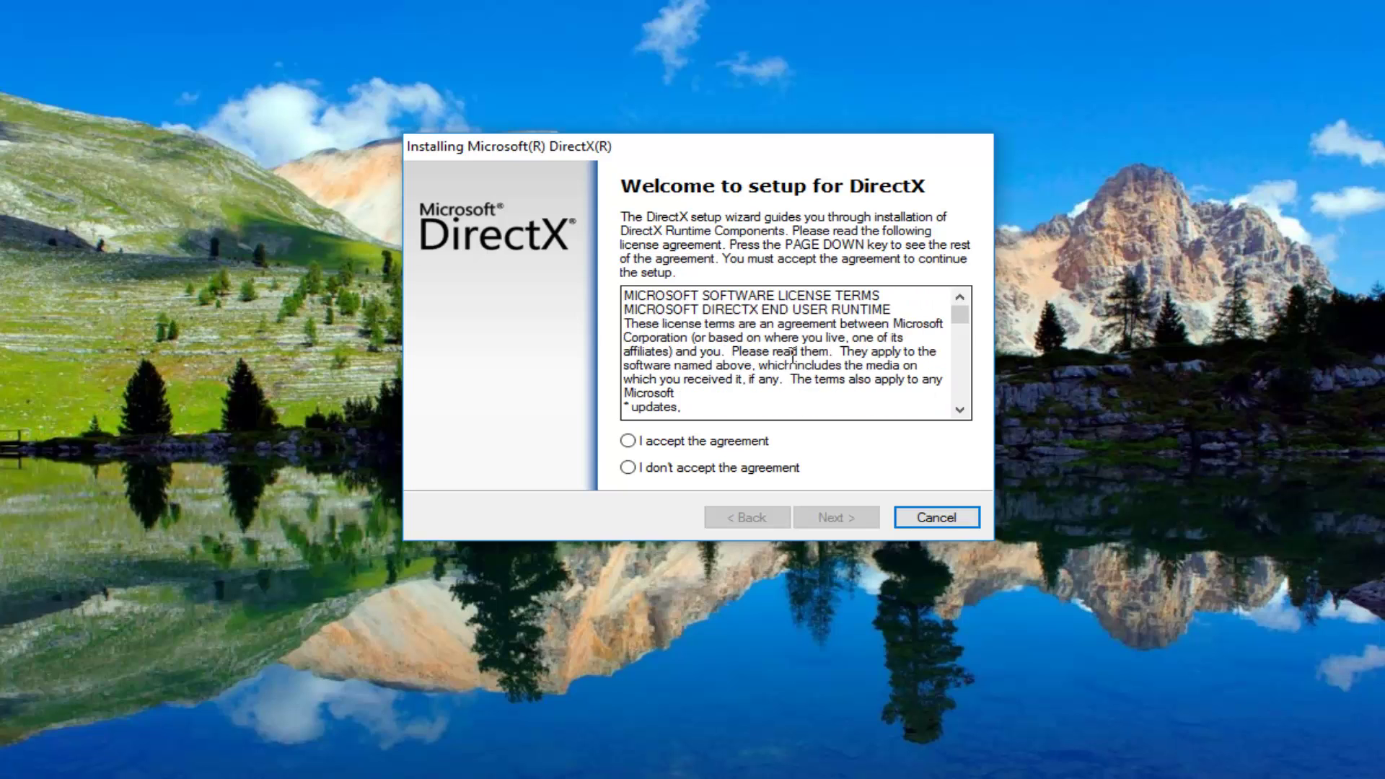
pyautogui.scroll(-9, 788, 353)
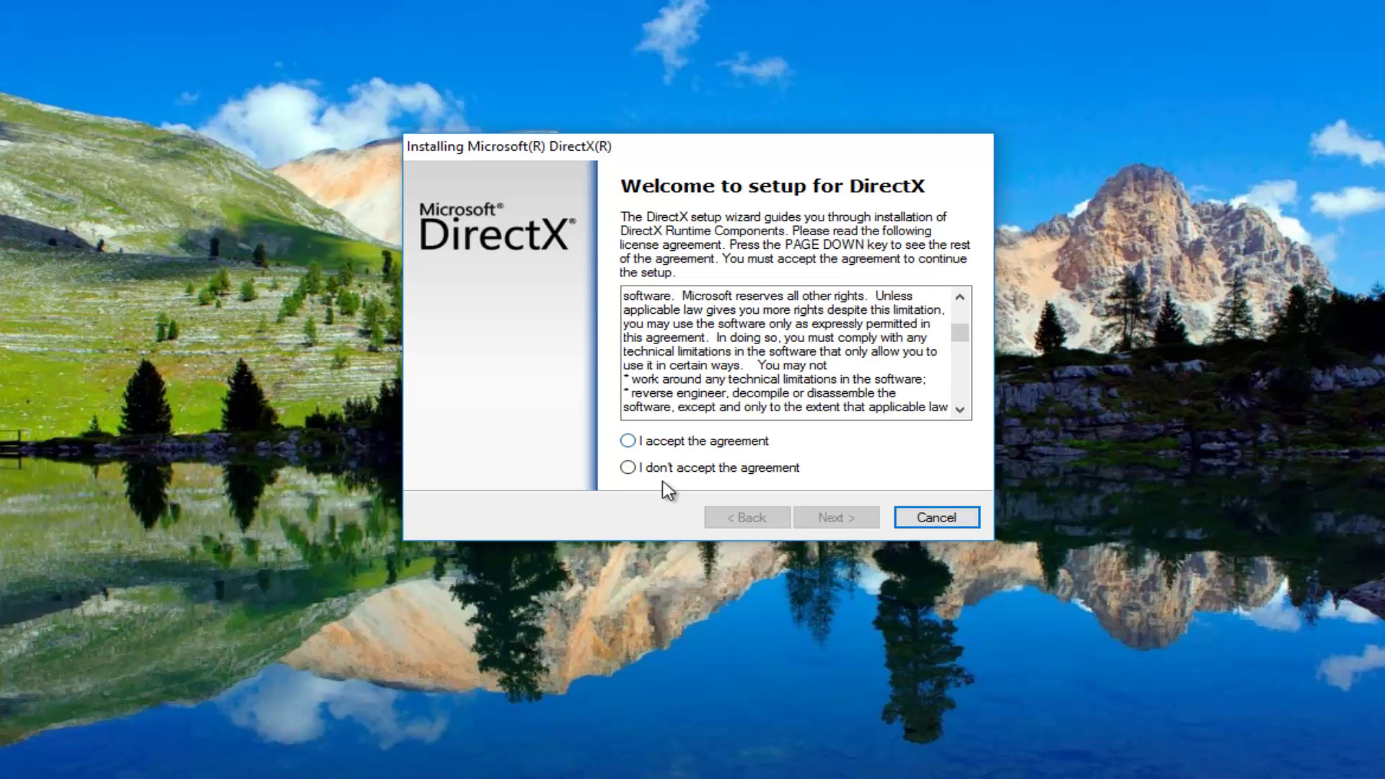
pyautogui.click(639, 446)
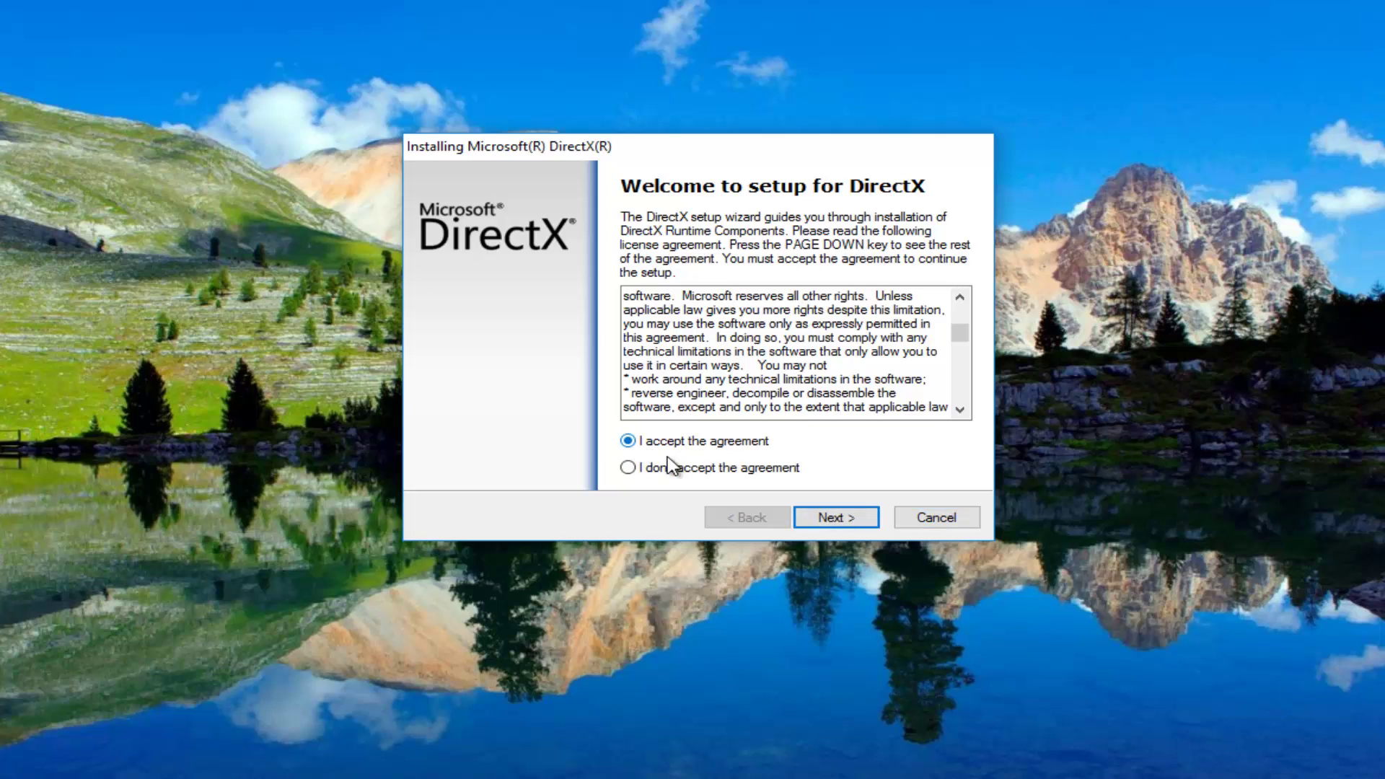
pyautogui.click(833, 519)
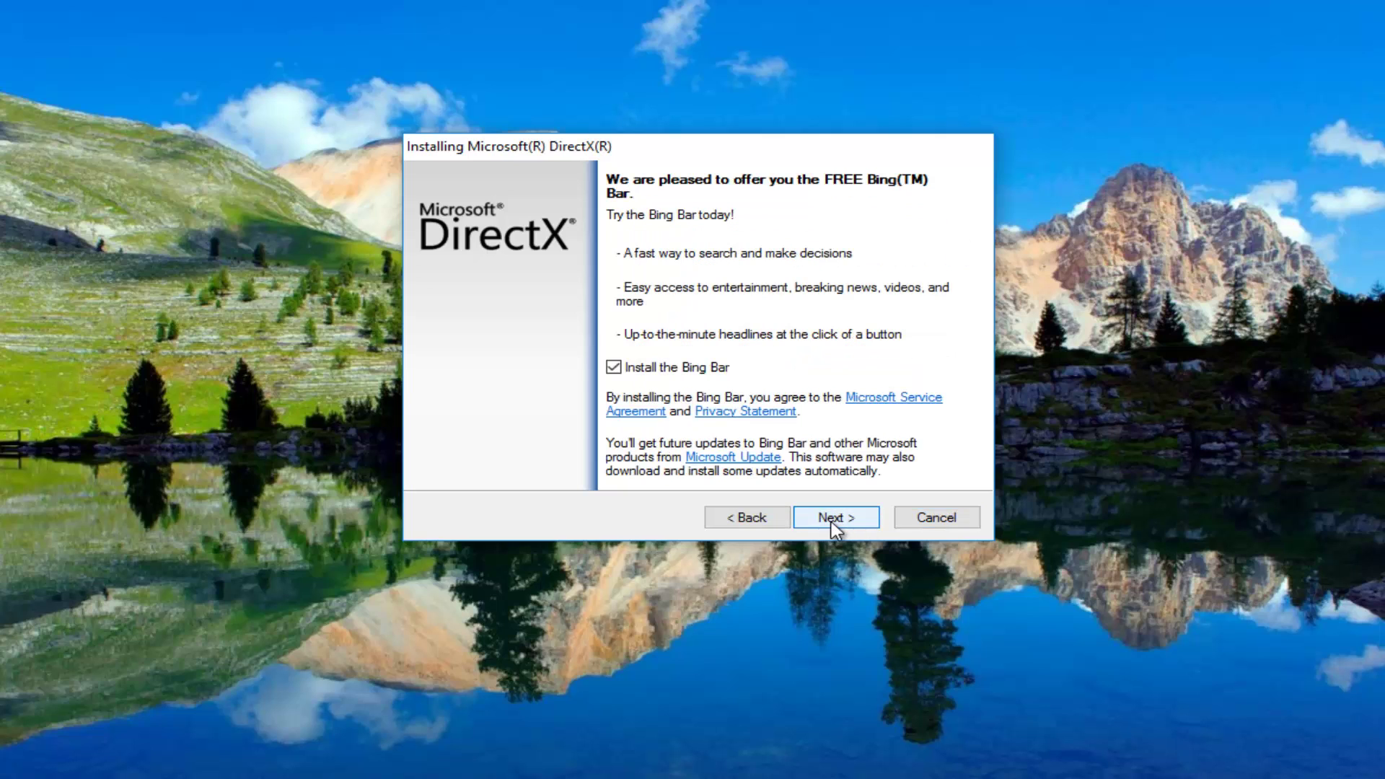
pyautogui.click(614, 369)
# - Advance setup to begin downloading and installing the DirectX runtime components
pyautogui.click(839, 519)
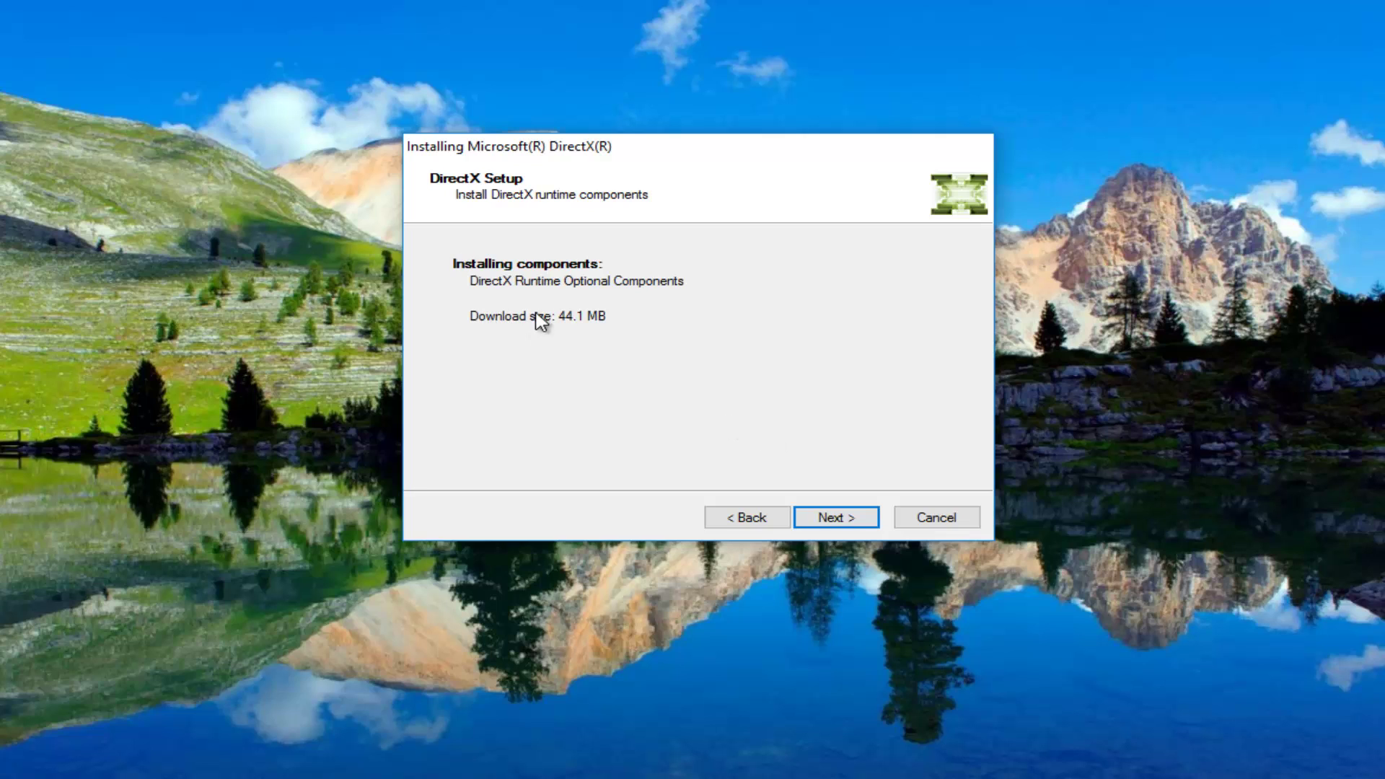
pyautogui.click(824, 517)
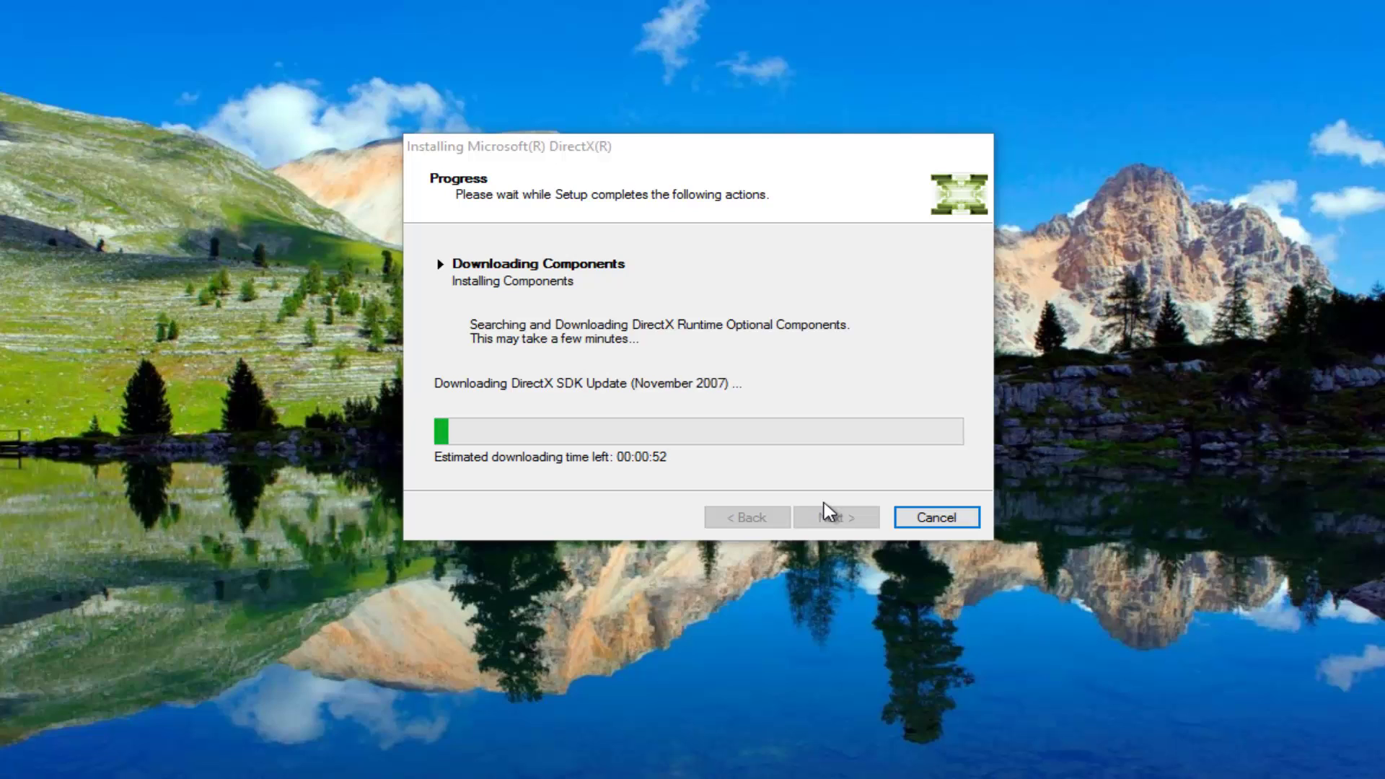